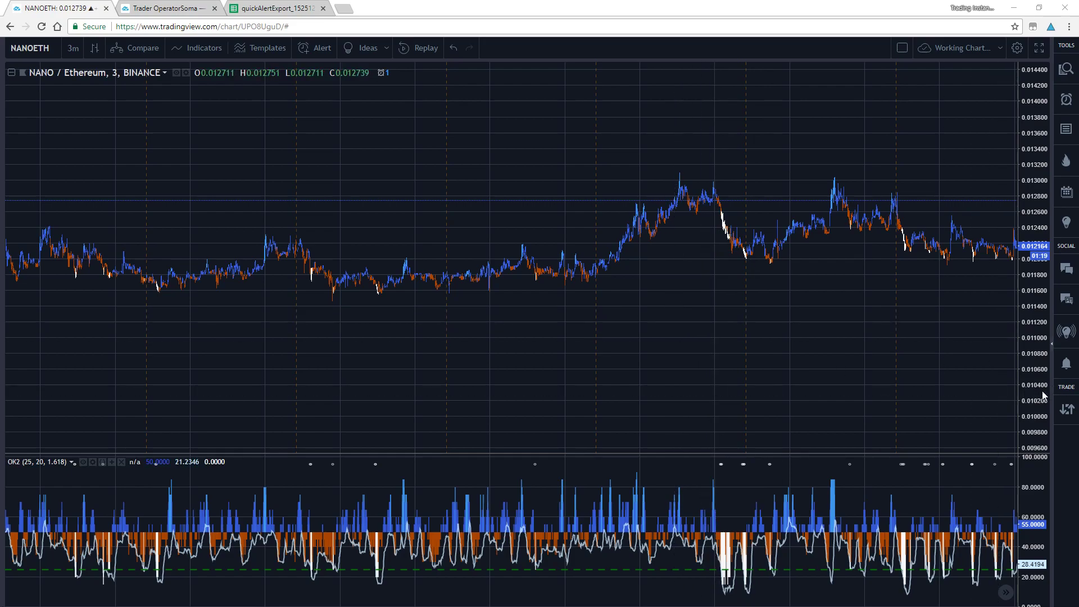
Step: Stretch the price scale and zoom onto the NANO/ETH slide from about 0.0130 to 0.0118
drag(1042, 395, 1038, 314)
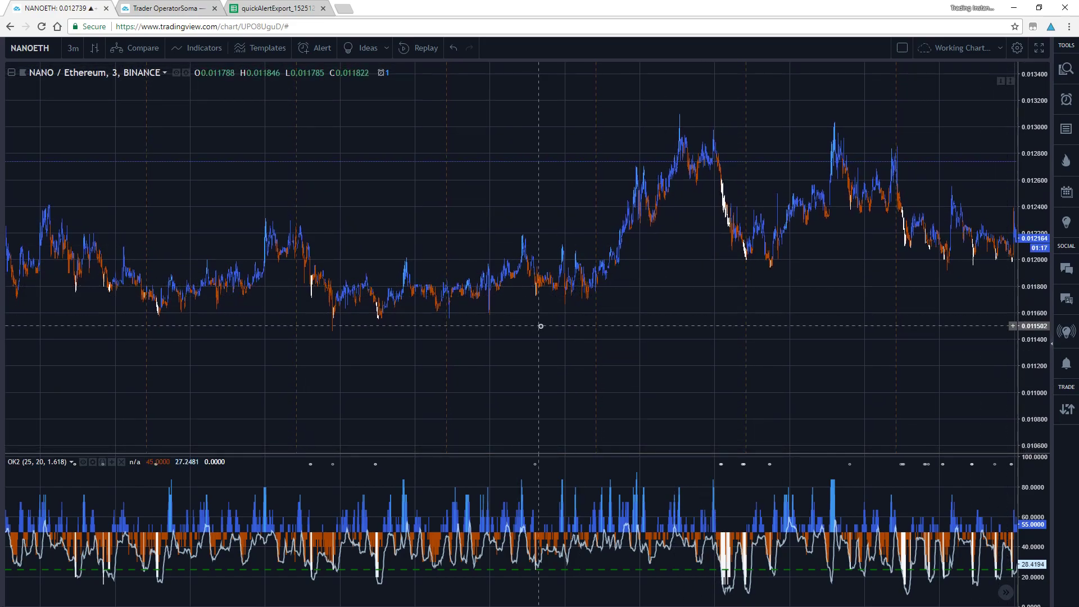
scroll(541, 326, up, 5)
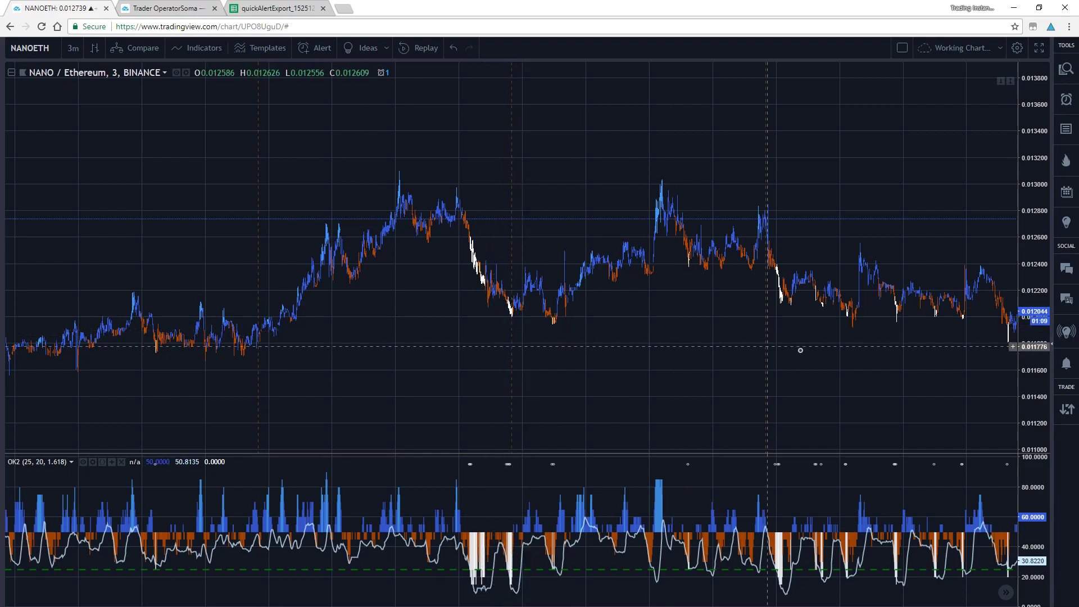
scroll(544, 332, up, 4)
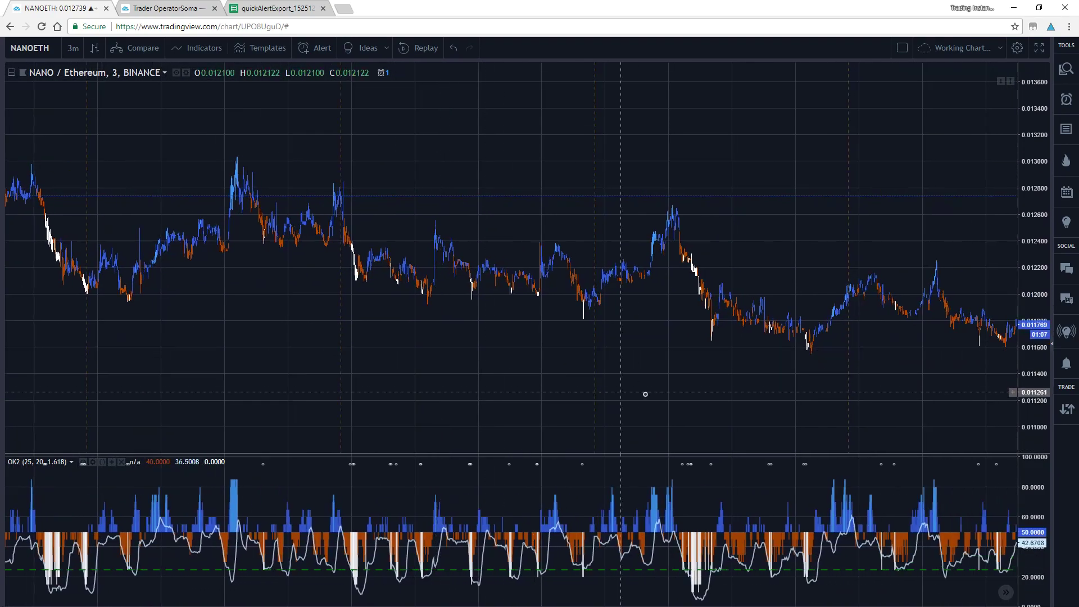
drag(643, 393, 434, 382)
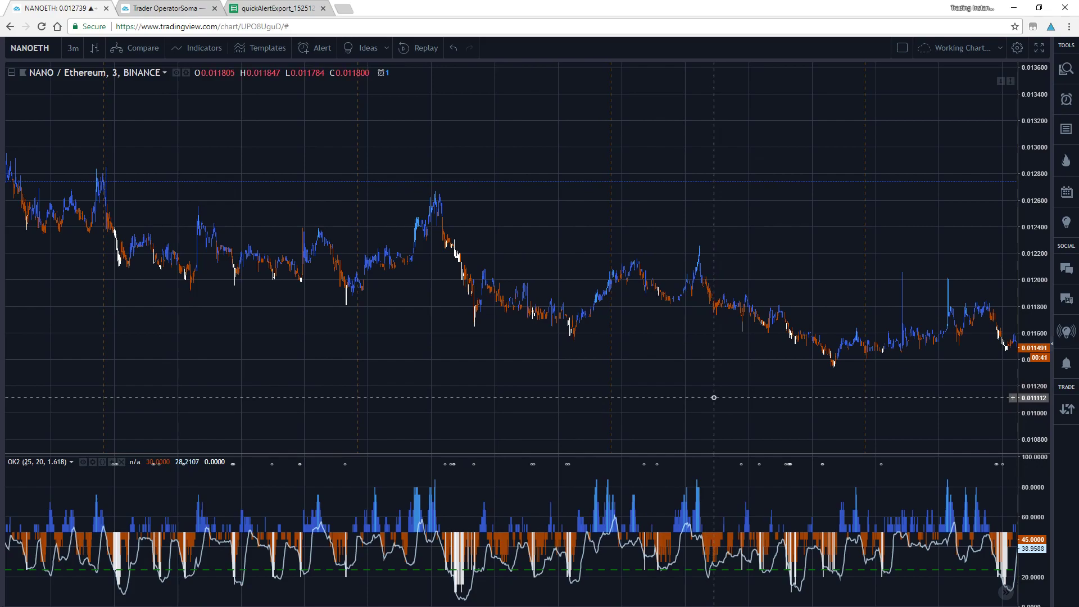
drag(713, 398, 309, 374)
scroll(441, 393, up, 5)
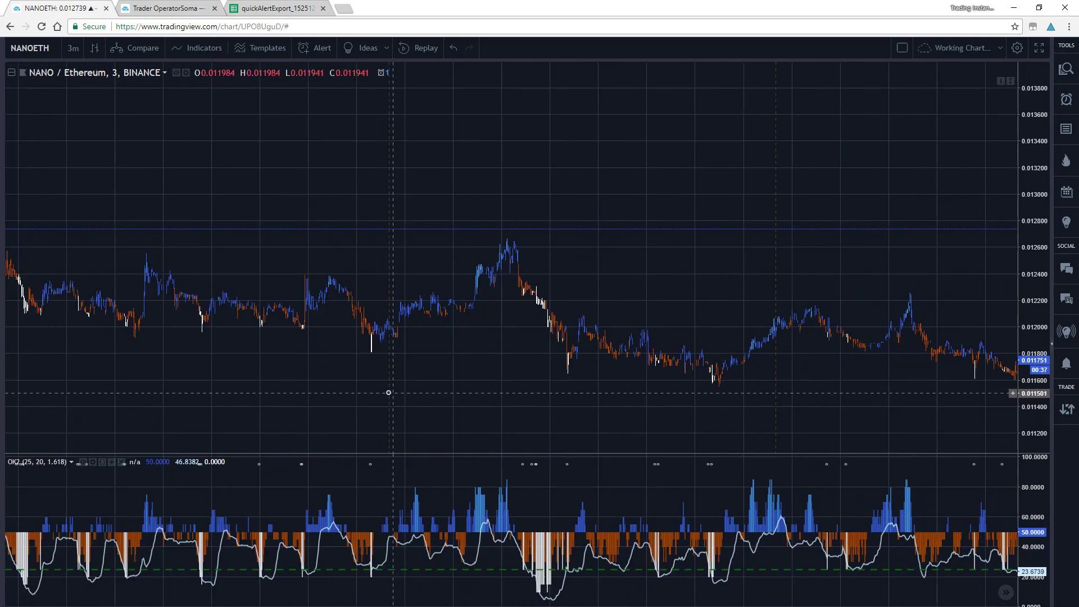
scroll(504, 374, left, 8)
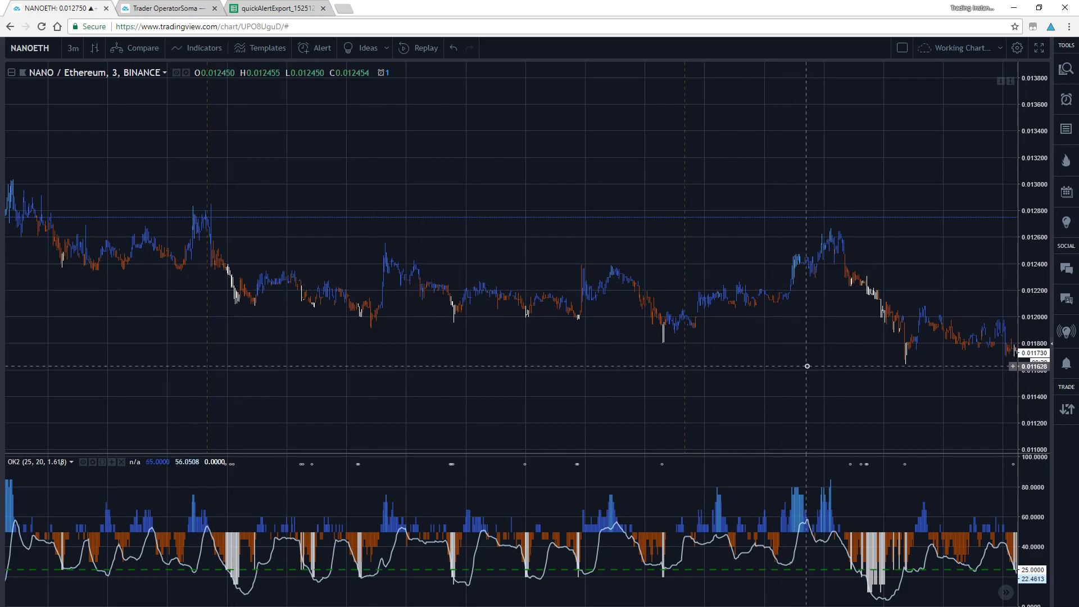
Step: Zoom in and pan the chart to frame the drop from 0.0130 to 0.0120 and its recovery
drag(807, 366, 762, 347)
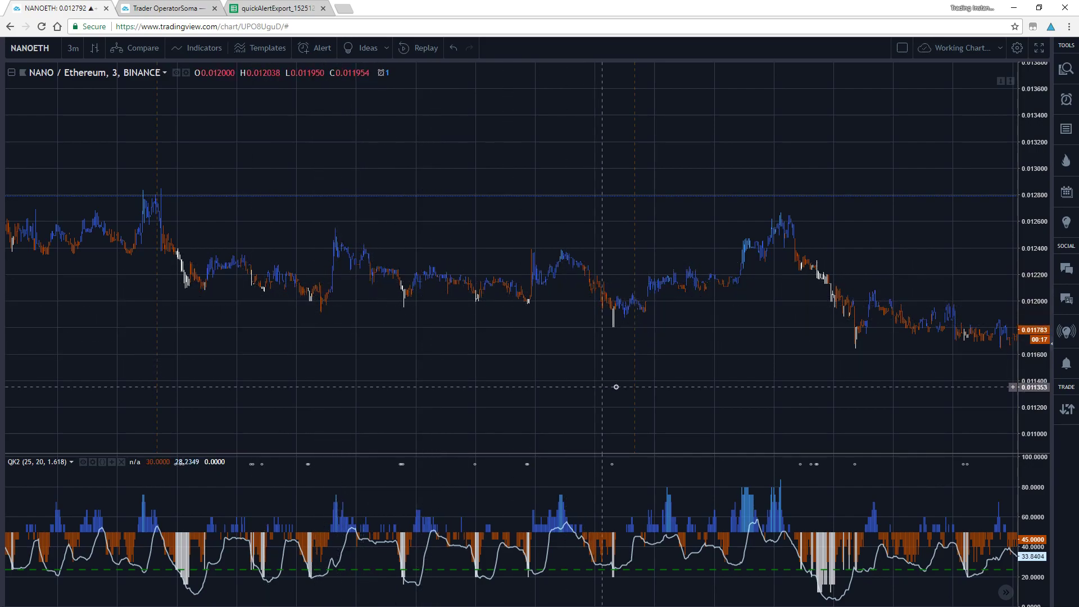
scroll(486, 374, down, 3)
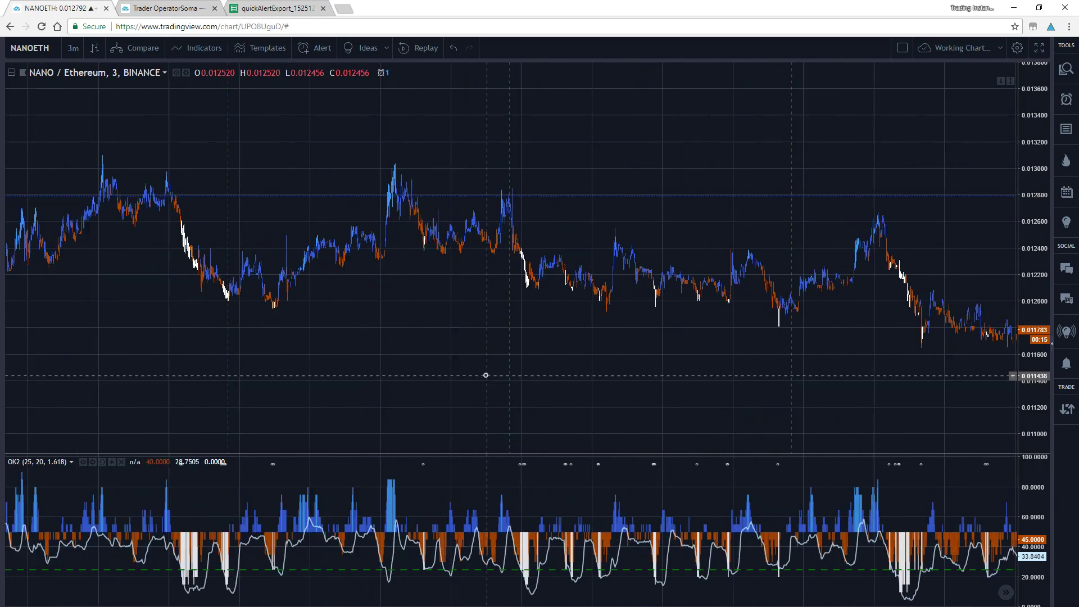
drag(325, 356, 626, 373)
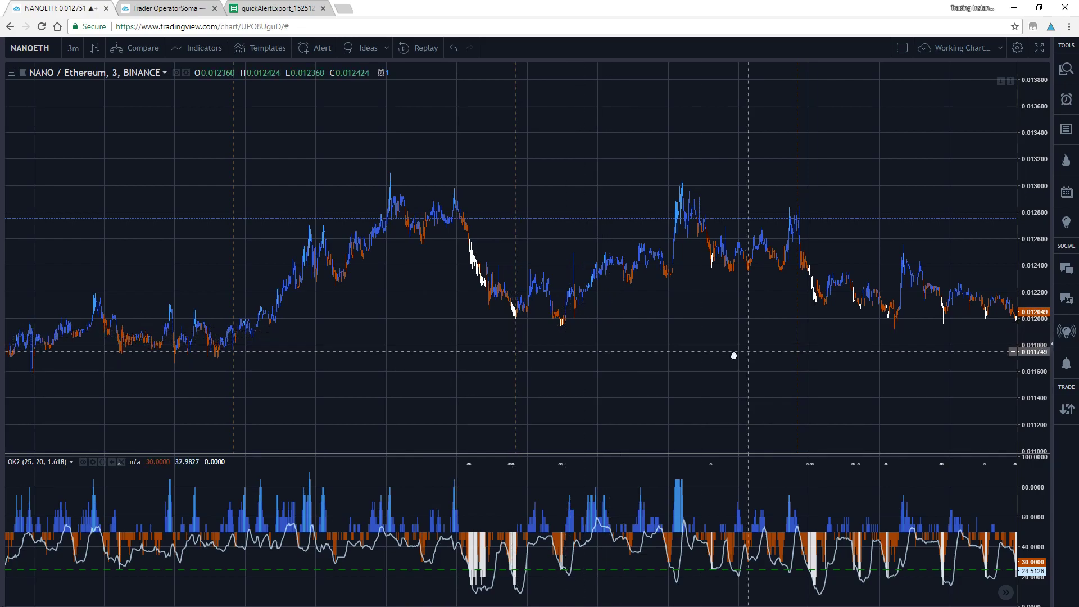
drag(732, 356, 653, 363)
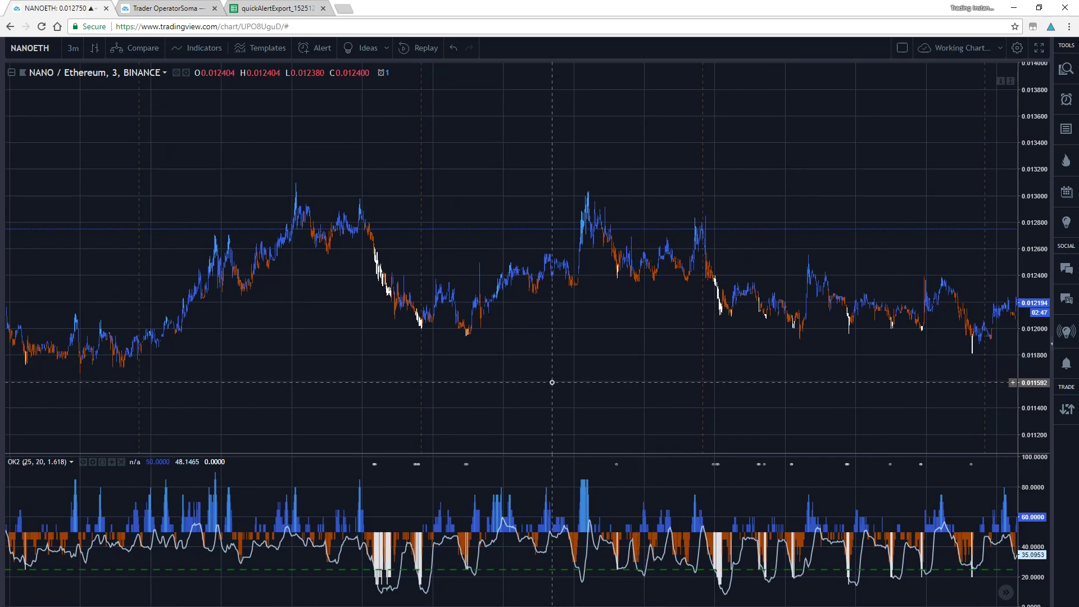
drag(553, 381, 581, 365)
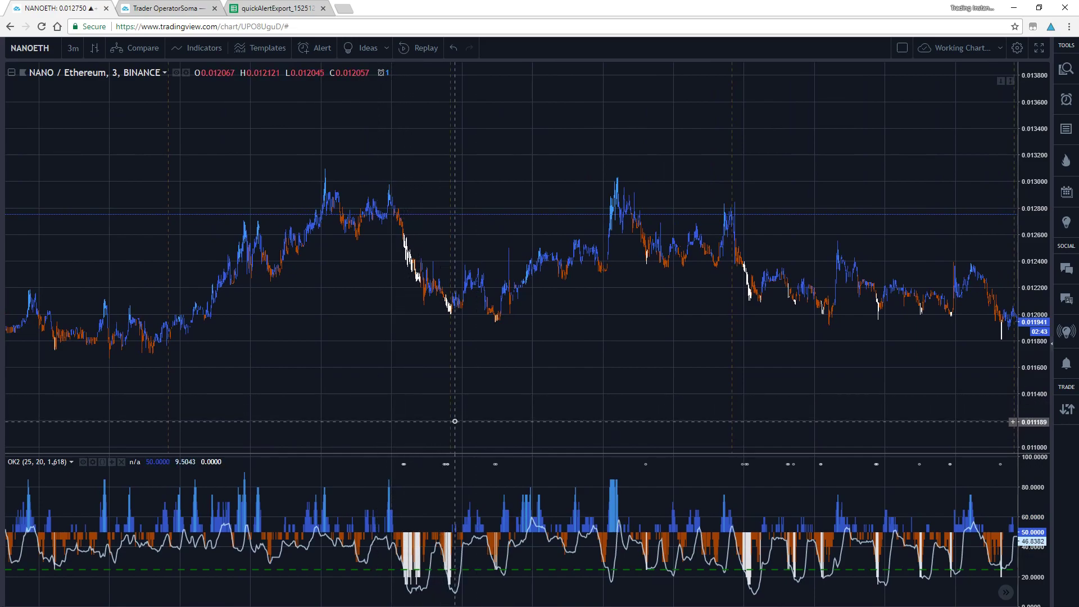
scroll(492, 438, right, 5)
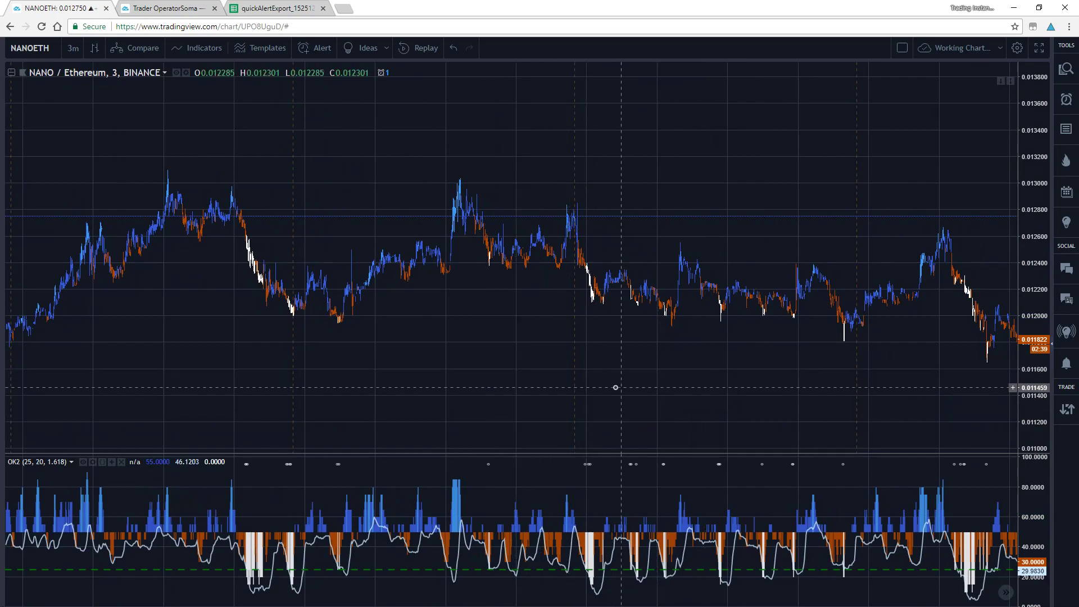
scroll(509, 382, up, 3)
scroll(480, 389, up, 2)
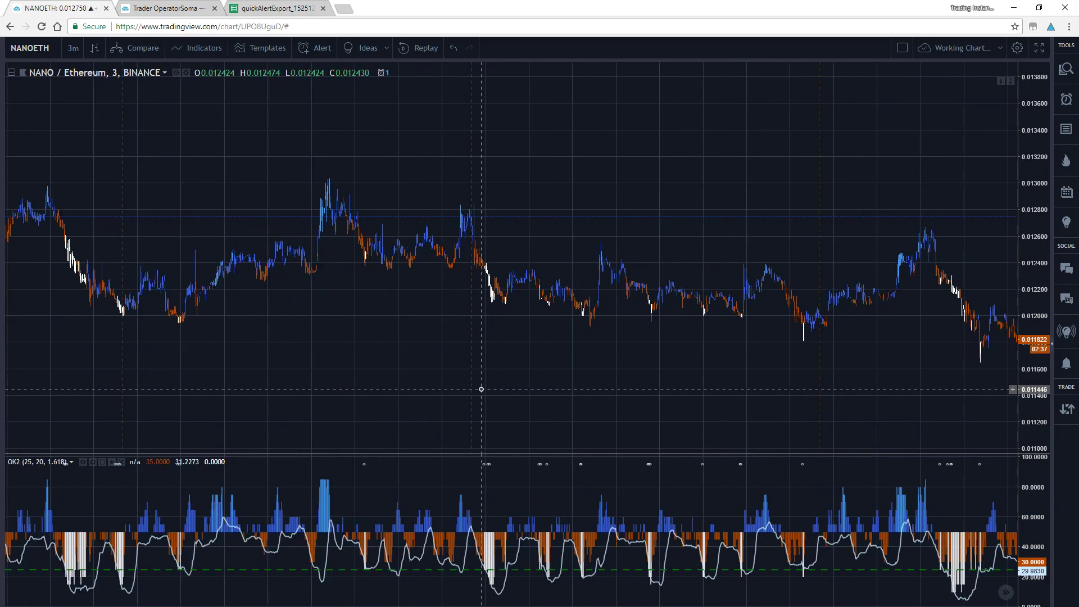
drag(484, 394, 626, 380)
drag(383, 366, 588, 366)
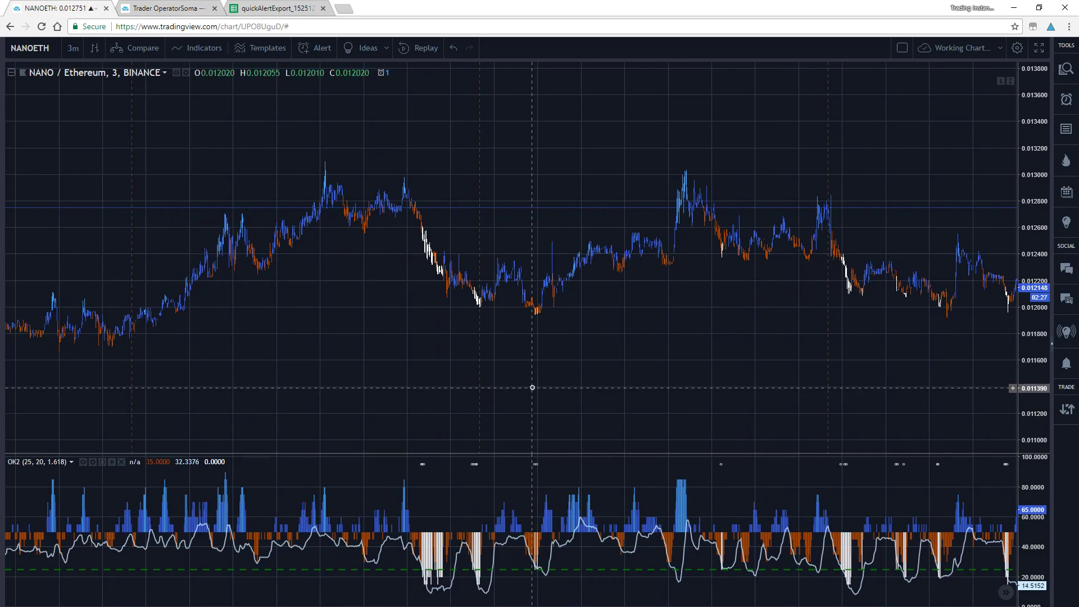
scroll(362, 369, up, 3)
drag(361, 368, 625, 348)
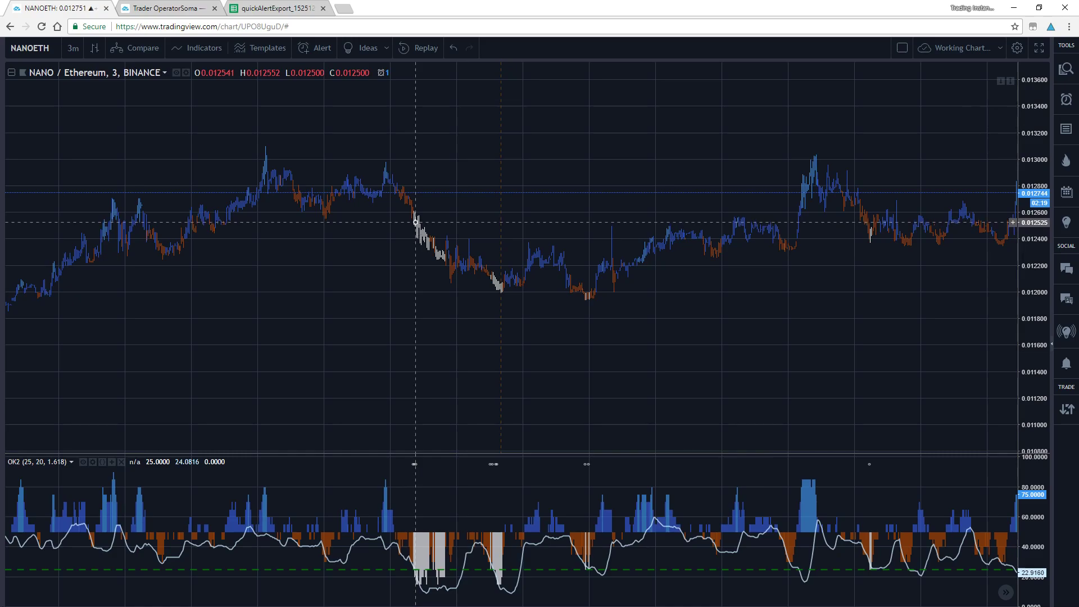
shift+click(415, 222)
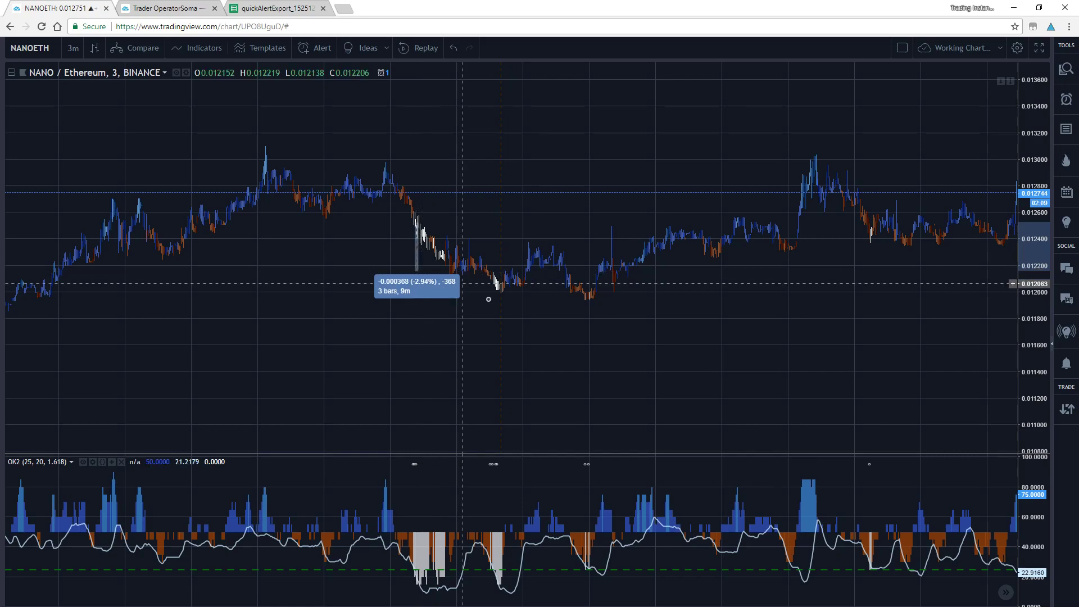
key(Escape)
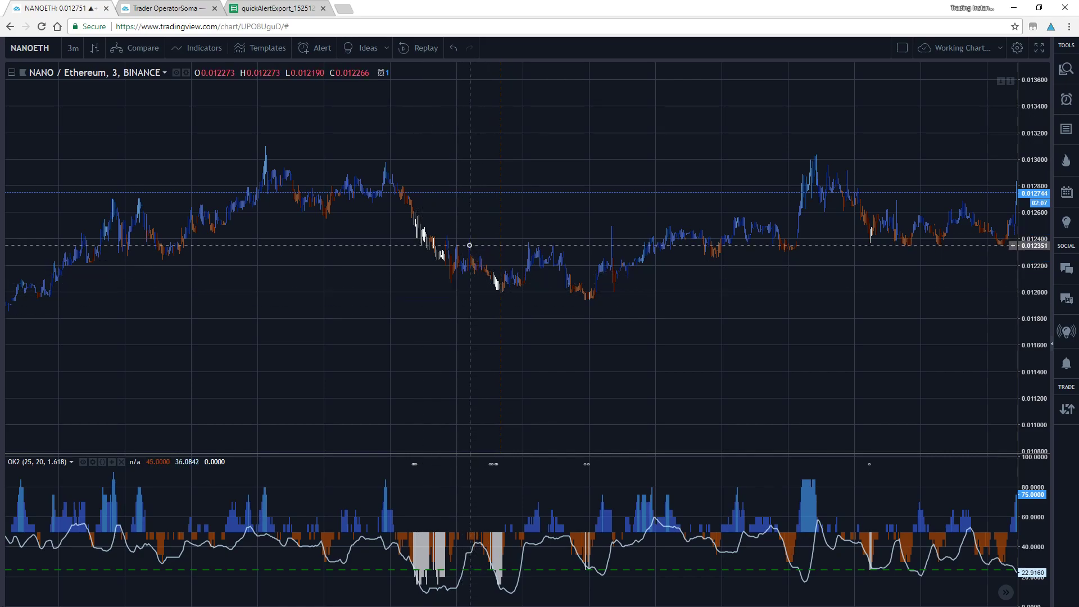
shift+click(469, 245)
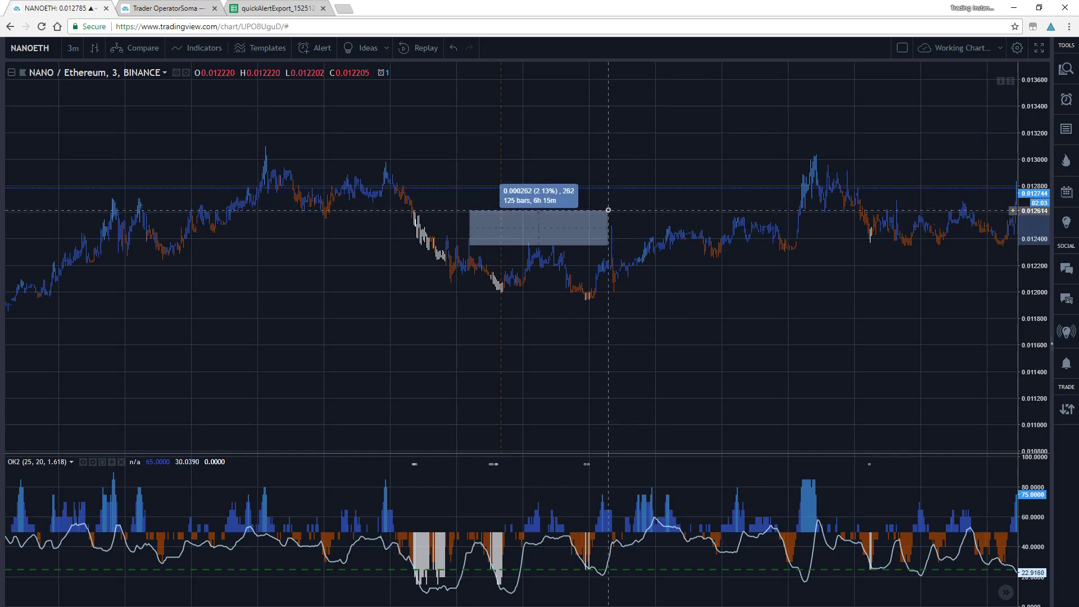
key(Escape)
shift+click(596, 430)
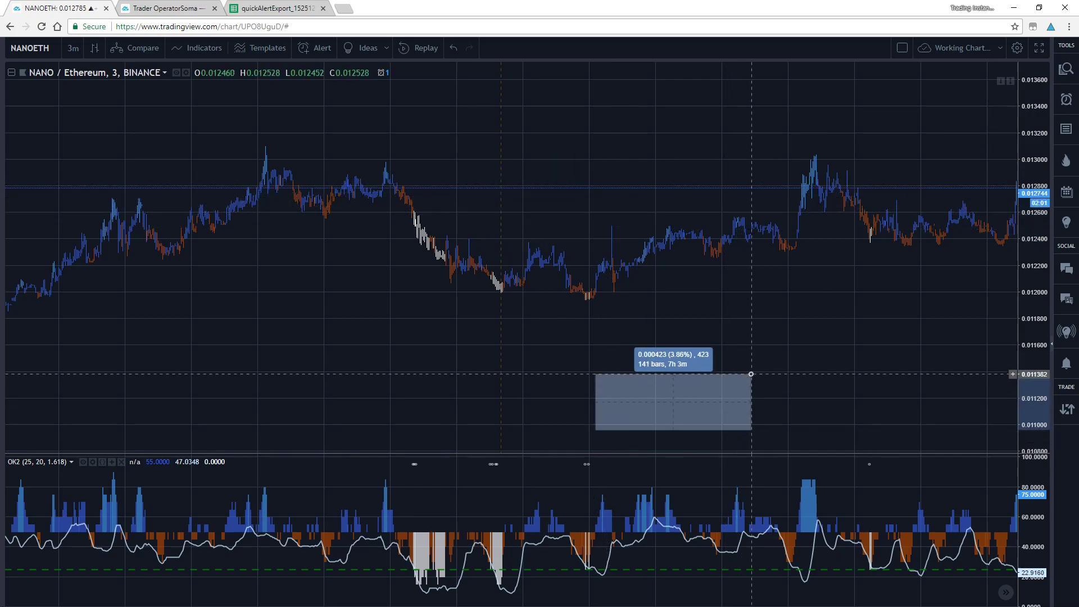
click(750, 374)
key(Escape)
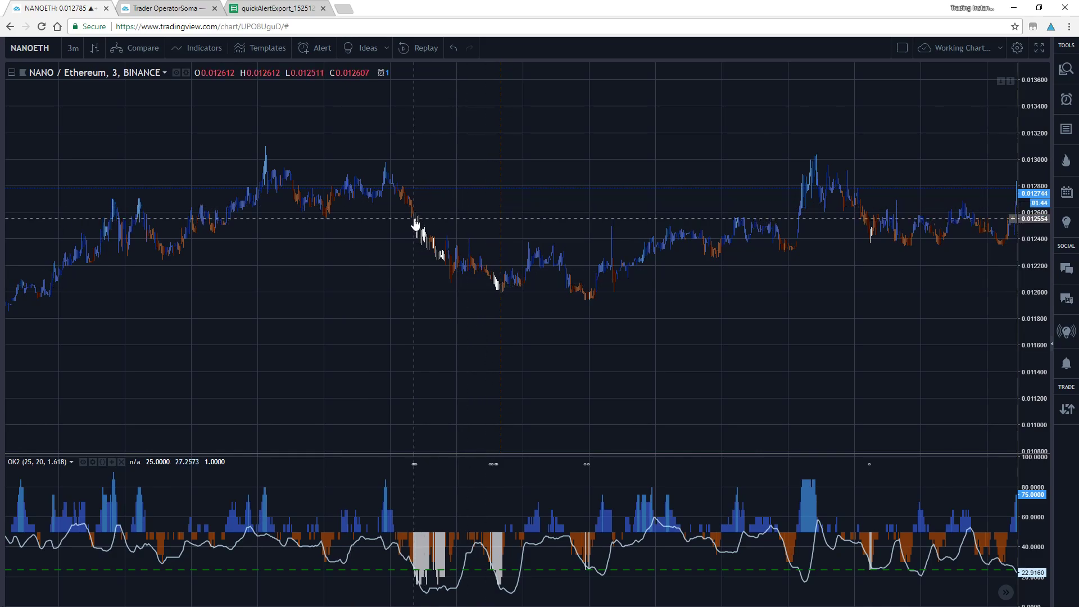
drag(414, 219, 494, 284)
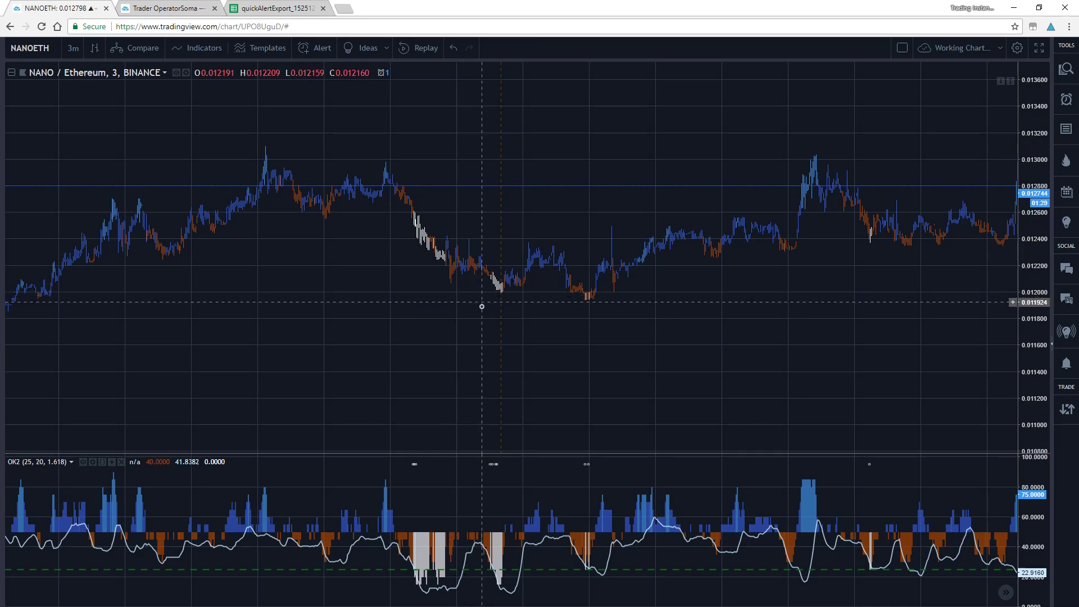
drag(499, 377, 537, 405)
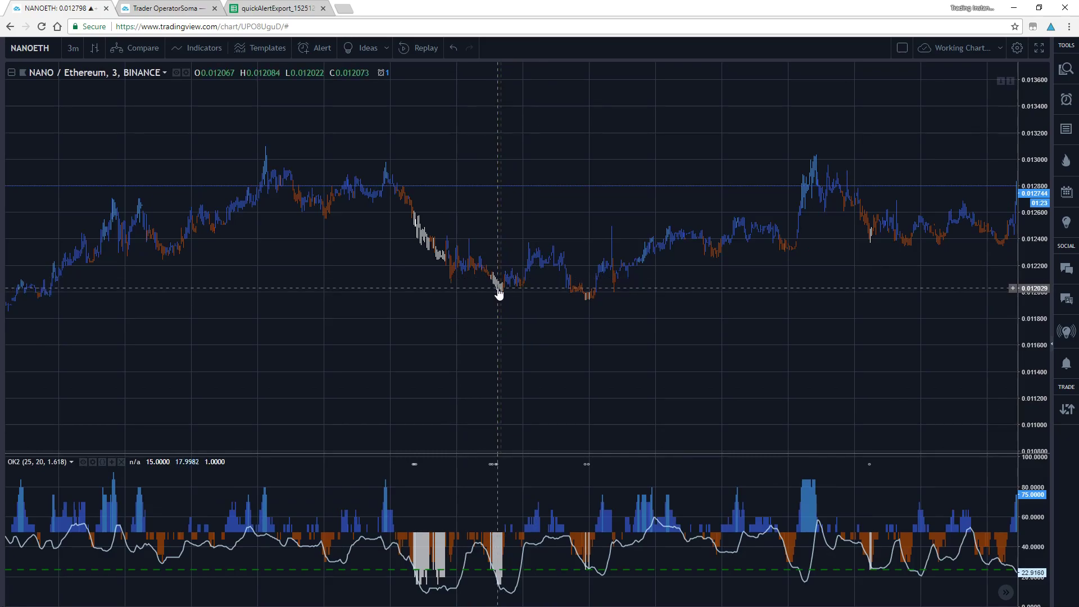
shift+click(470, 263)
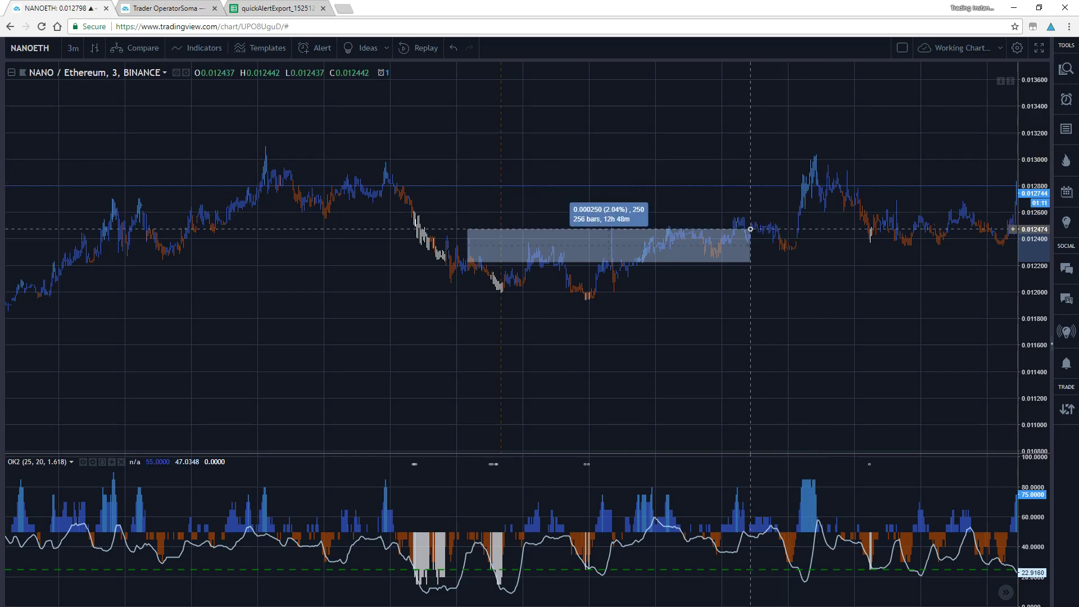
Step: Clear the rebound measurement and pan the chart toward later bars
click(825, 276)
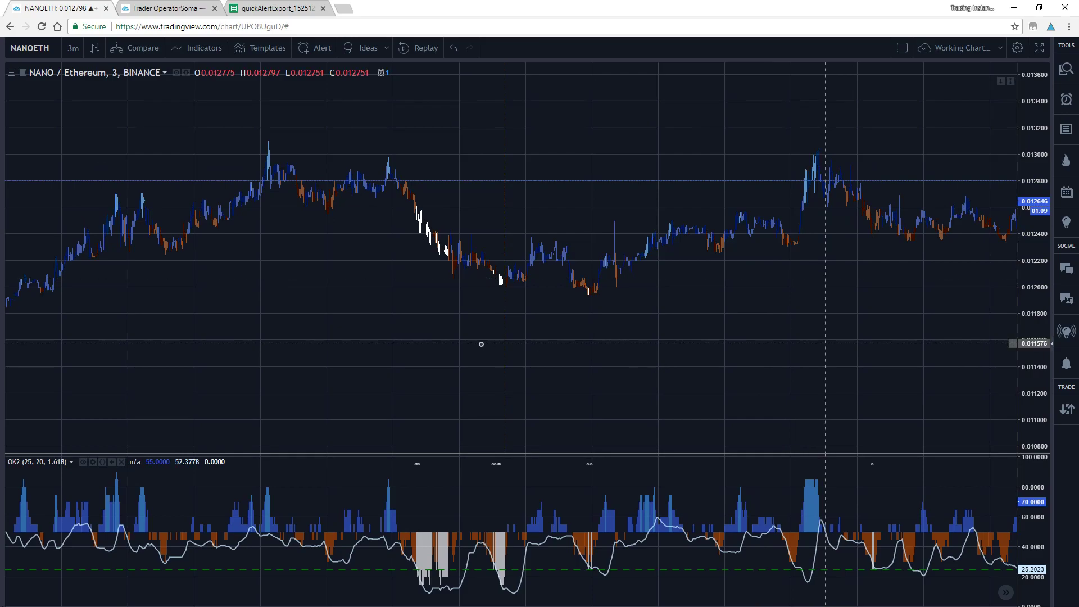
drag(655, 347, 596, 382)
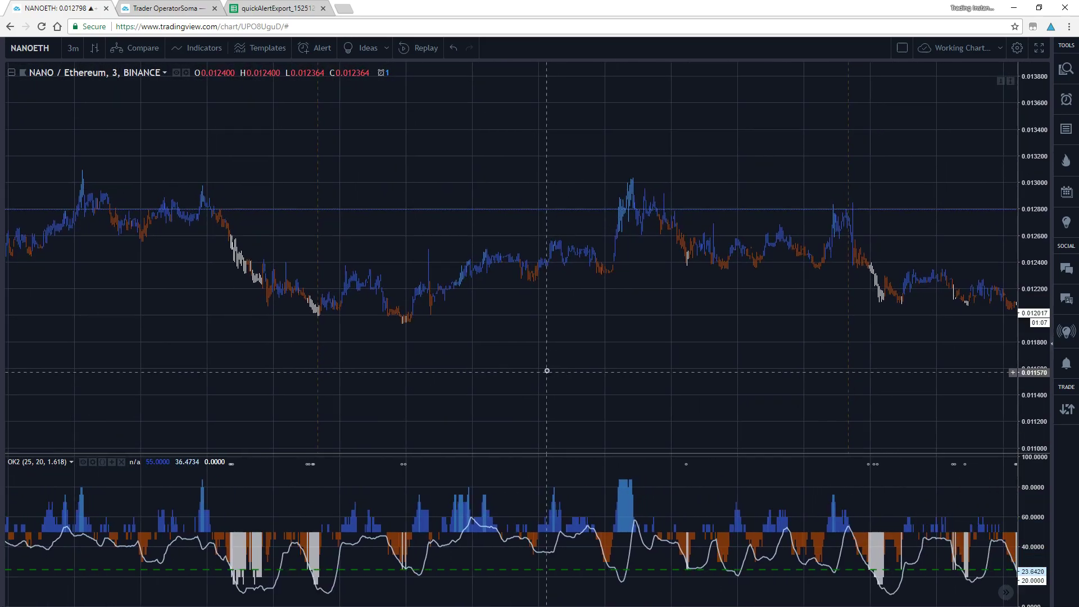
drag(778, 378, 436, 272)
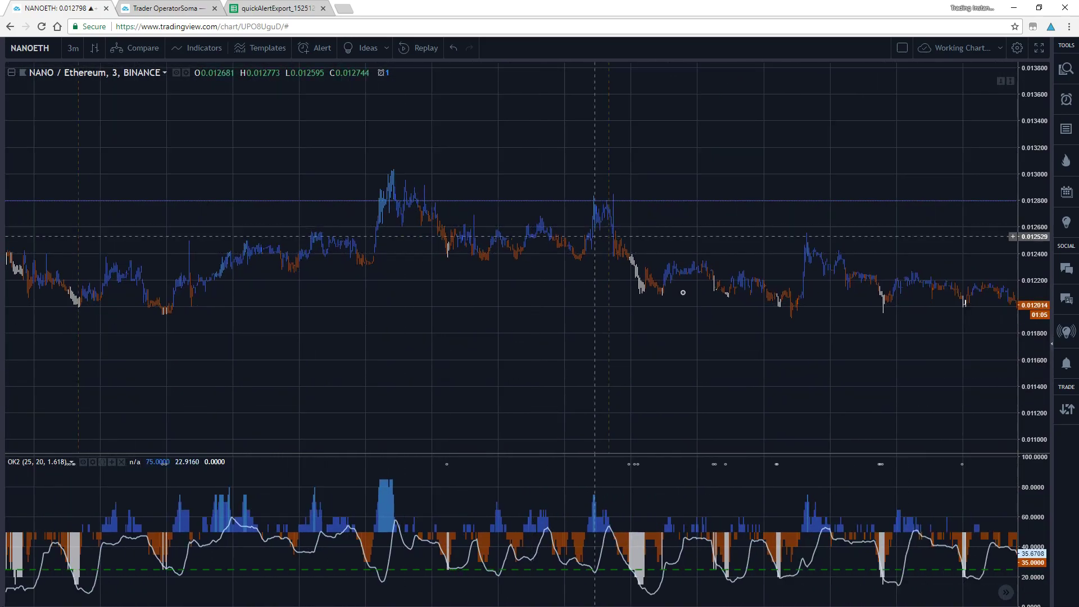
drag(682, 293, 652, 373)
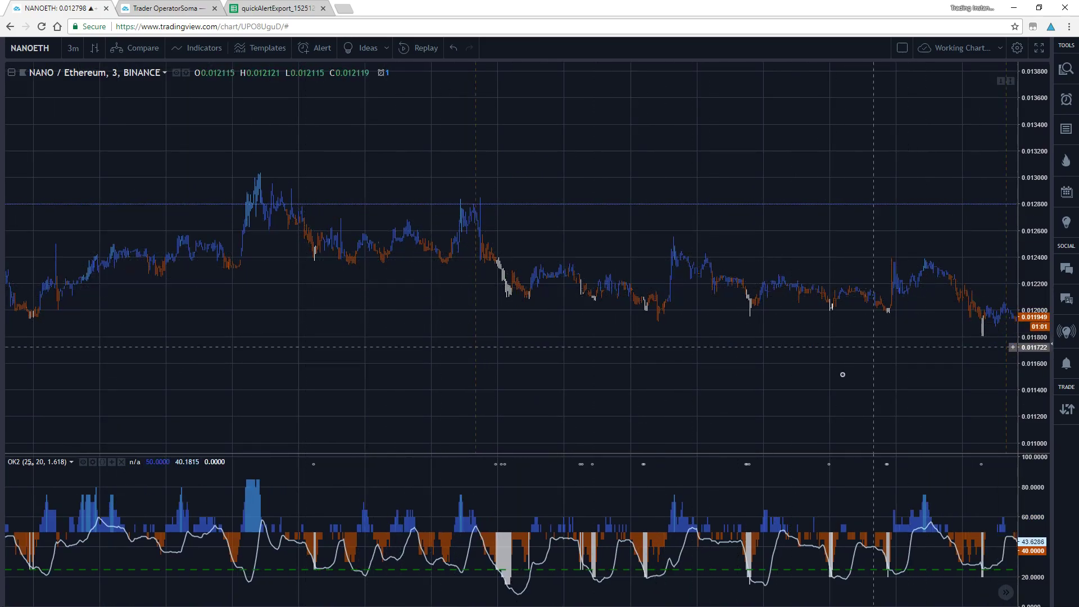
drag(741, 376, 720, 379)
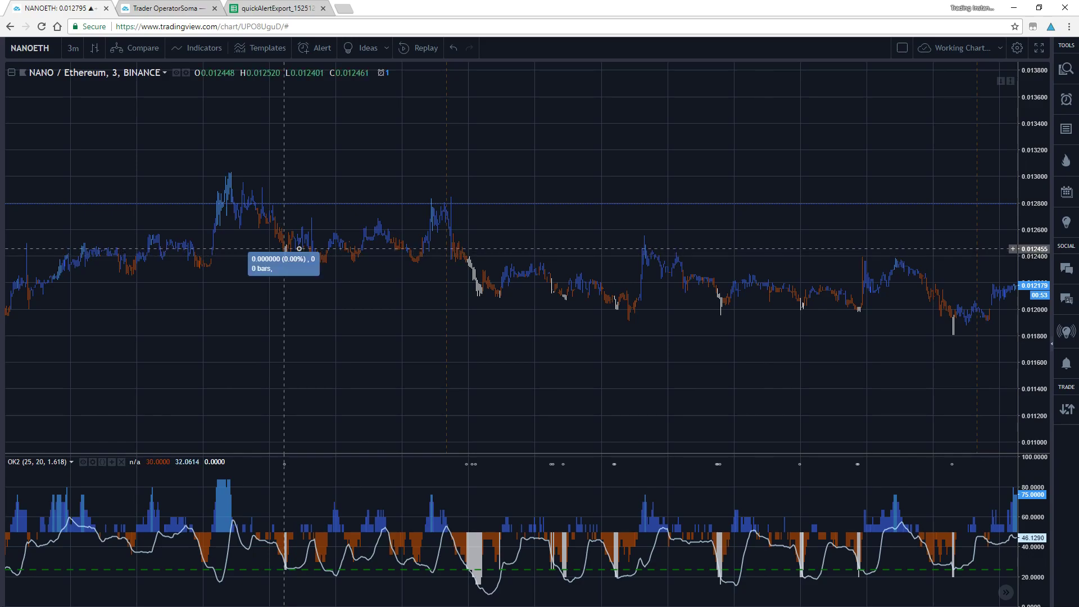
Step: Measure two small price moves near the left peak, then clear the measurement
drag(299, 249, 415, 212)
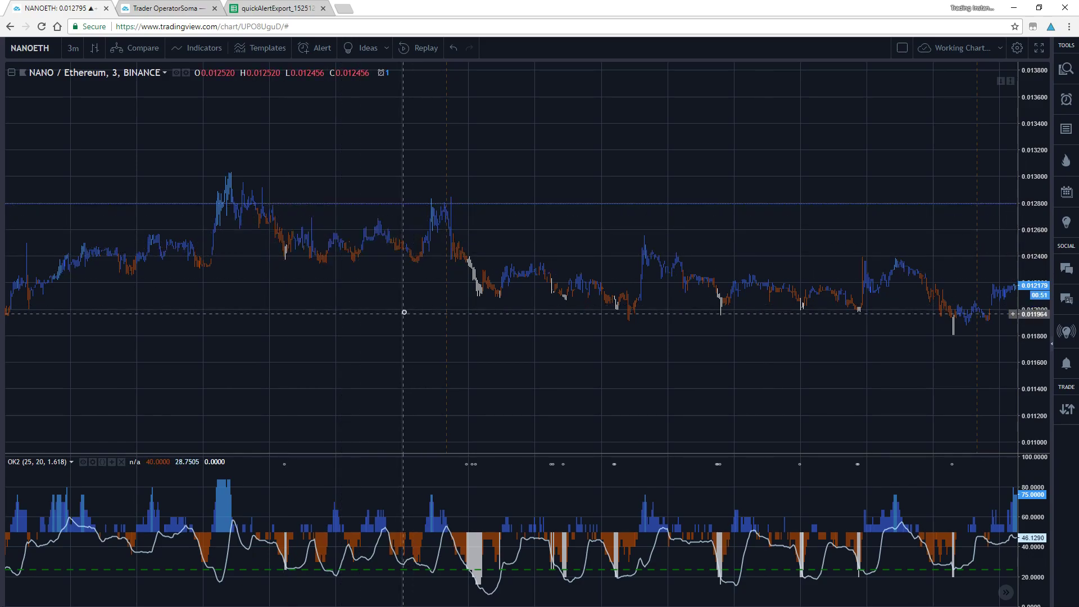
scroll(465, 339, left, 3)
scroll(479, 326, right, 4)
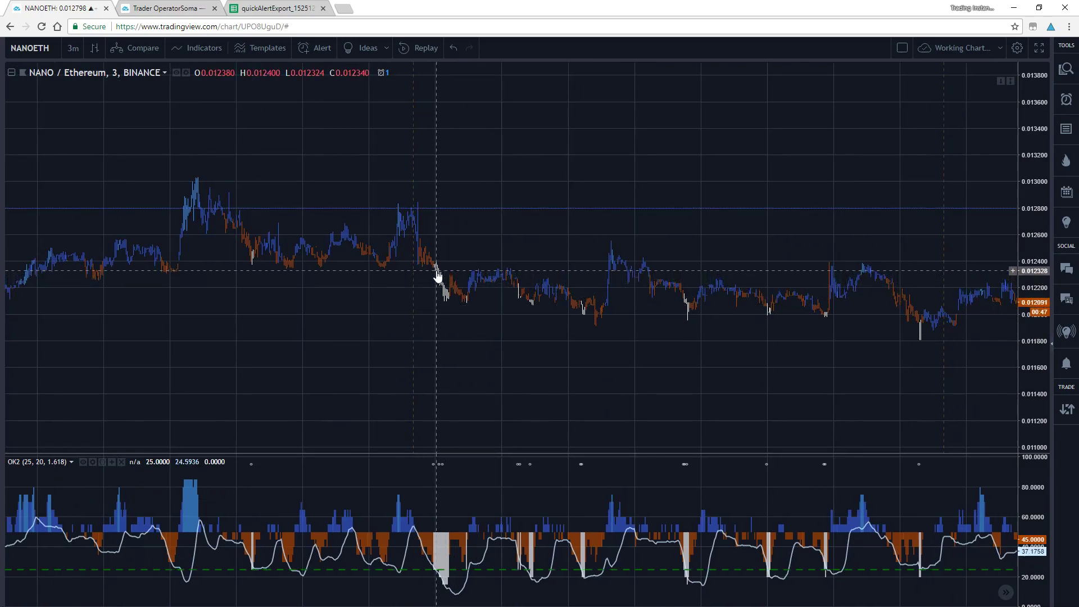
drag(437, 272, 473, 246)
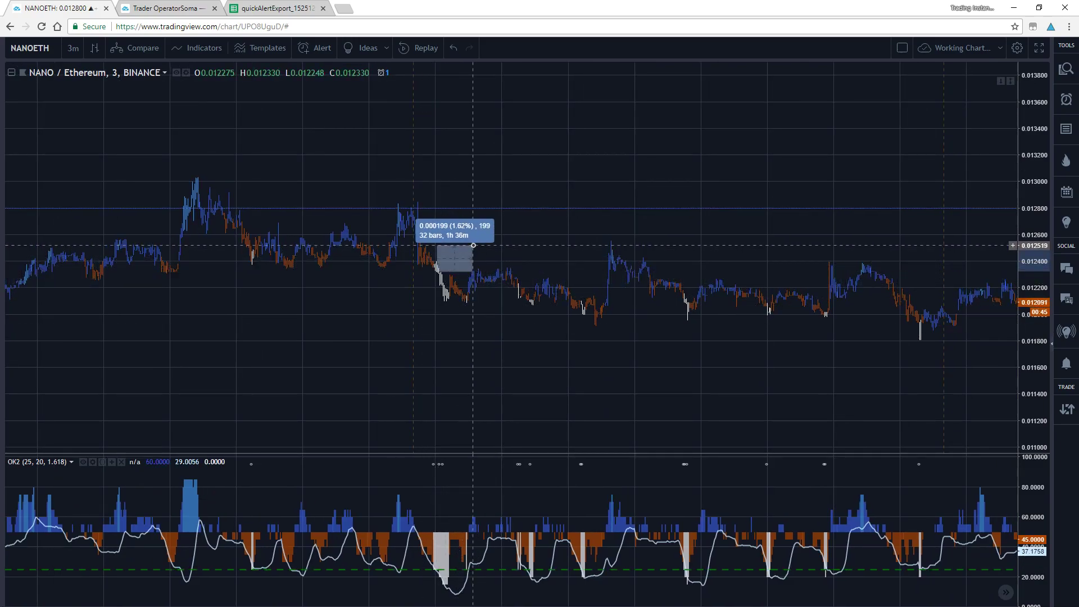
click(739, 381)
Step: Scroll through the latest NANO/ETH bars, then switch to the ProfitTrailer monitoring window
scroll(691, 376, right, 3)
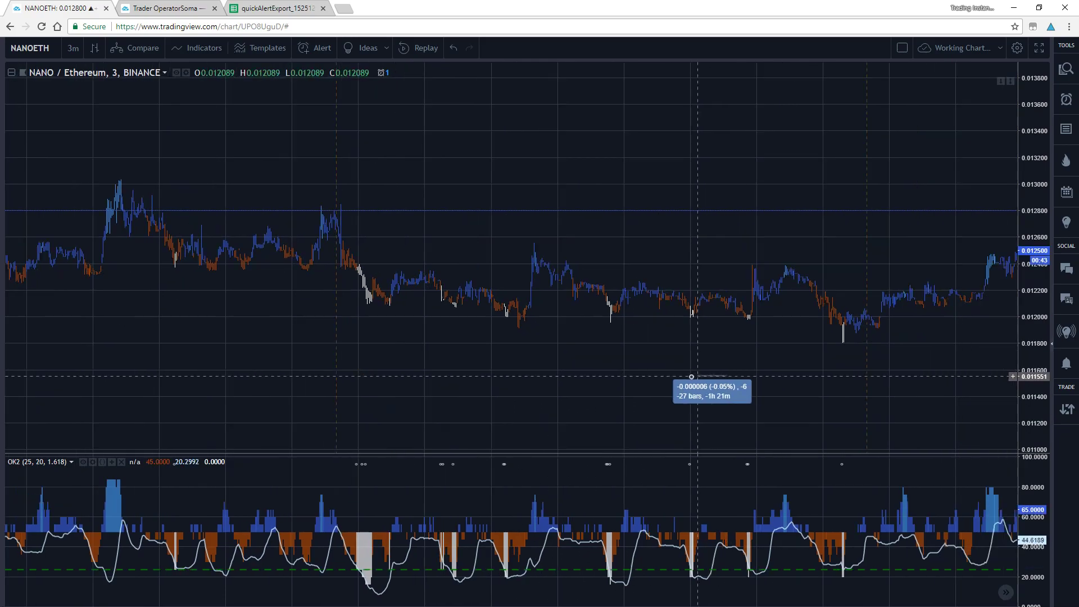
scroll(692, 377, right, 8)
scroll(791, 366, right, 10)
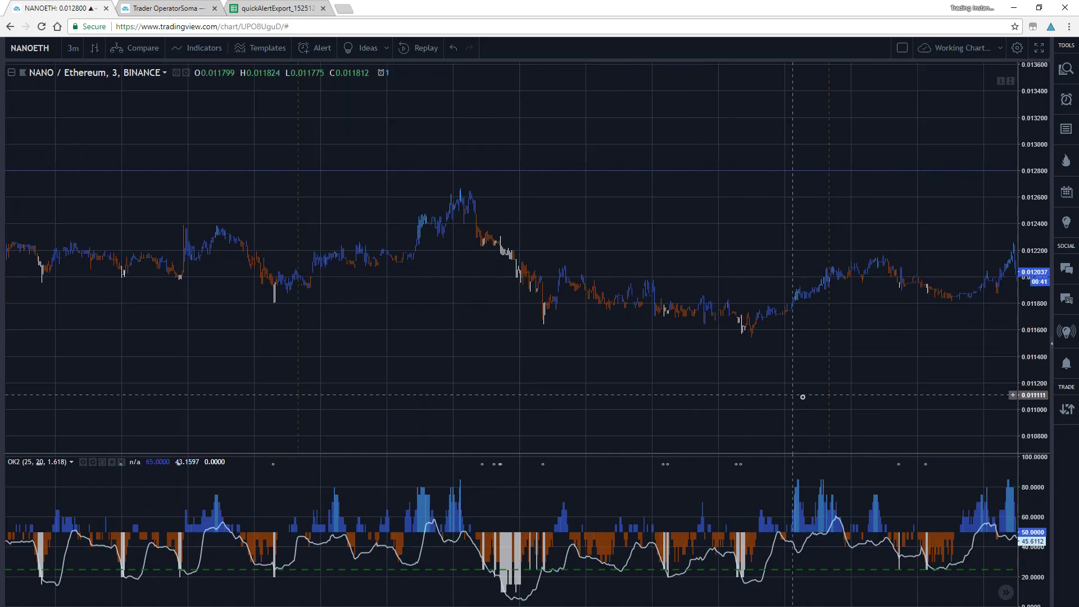
scroll(717, 389, right, 20)
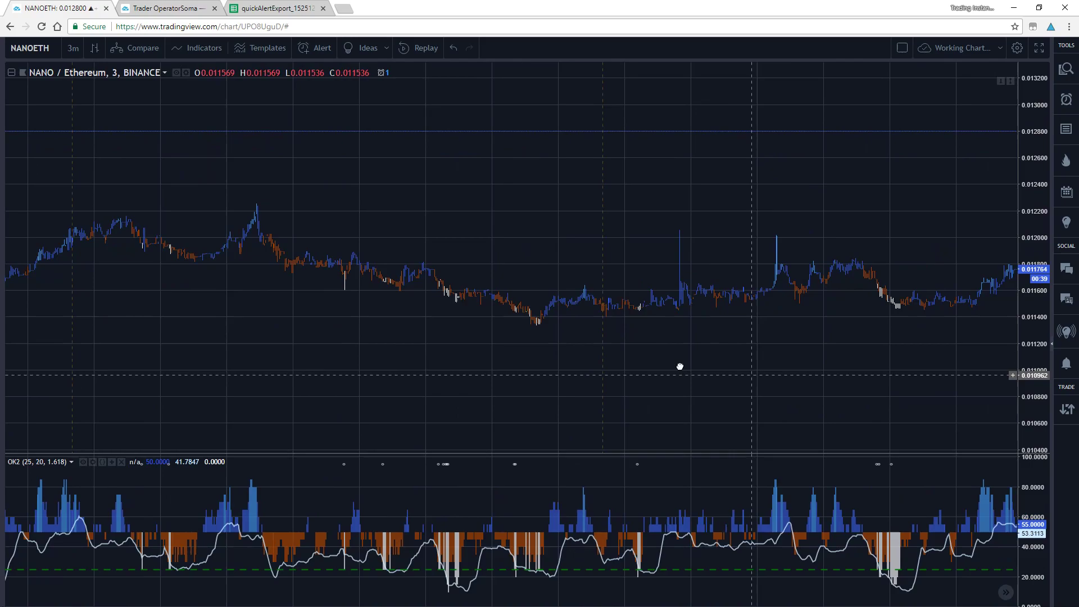
scroll(713, 335, right, 20)
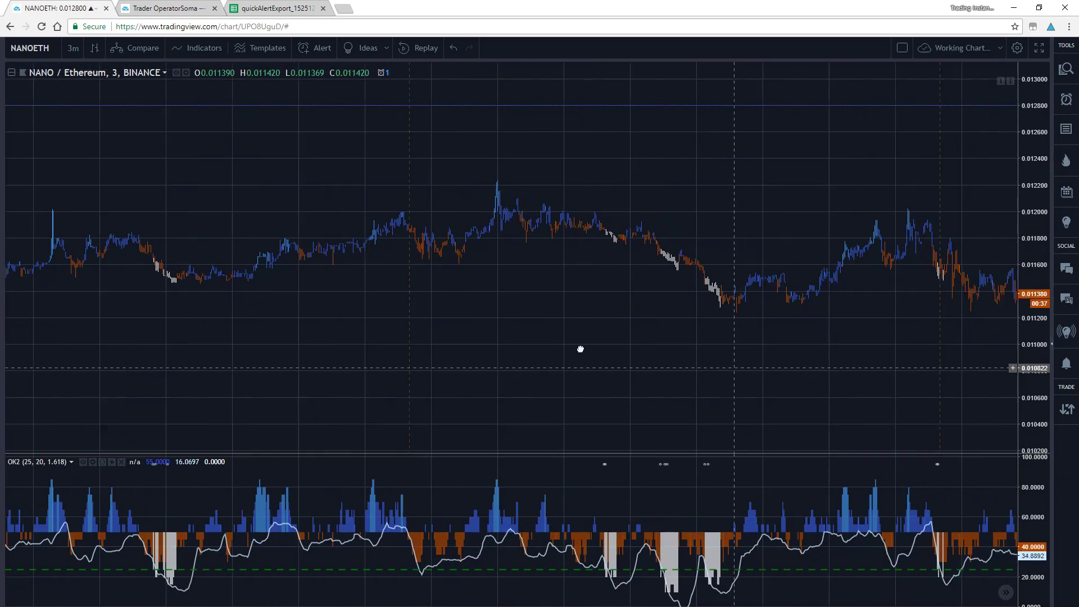
scroll(377, 341, right, 12)
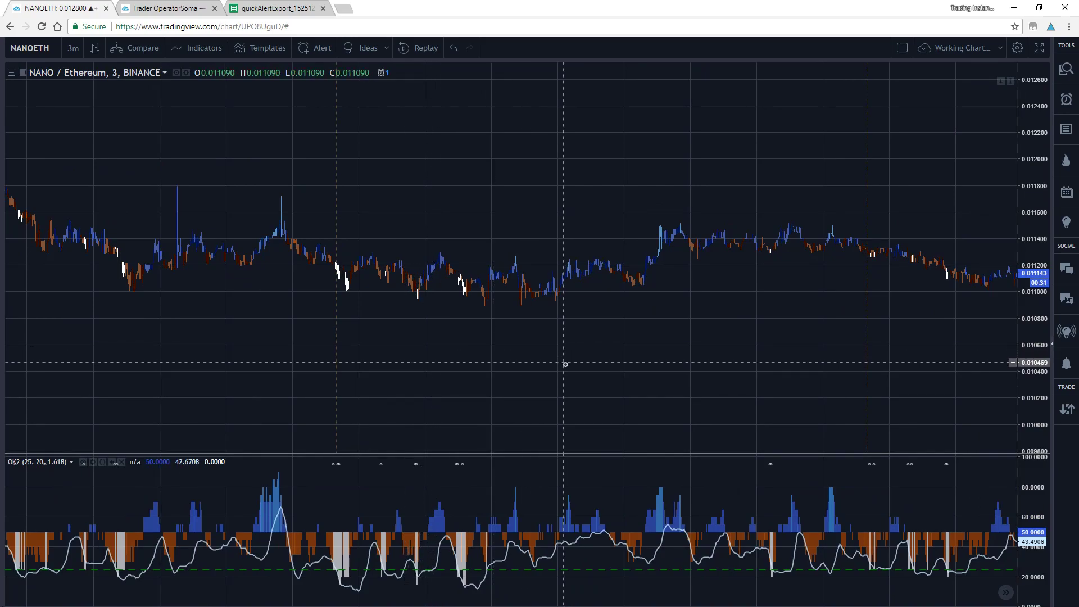
scroll(575, 367, right, 12)
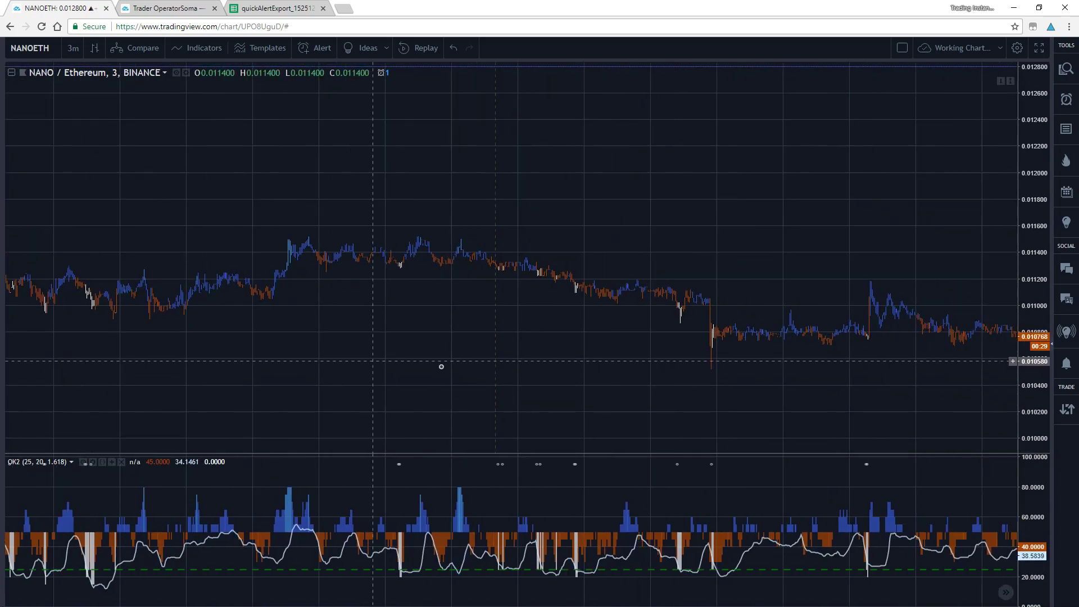
drag(725, 405, 498, 365)
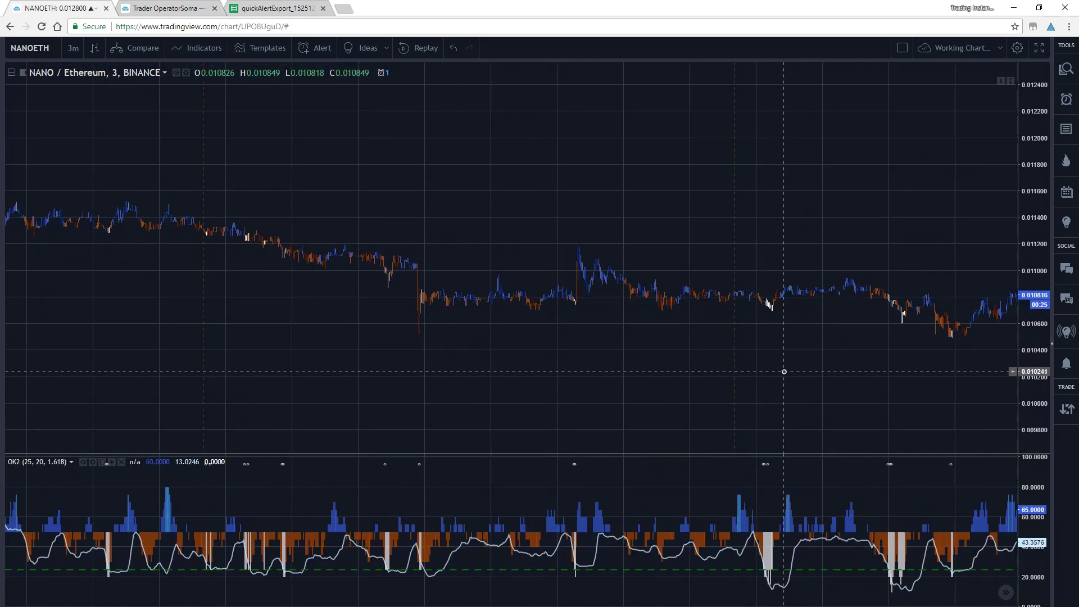
scroll(641, 373, right, 6)
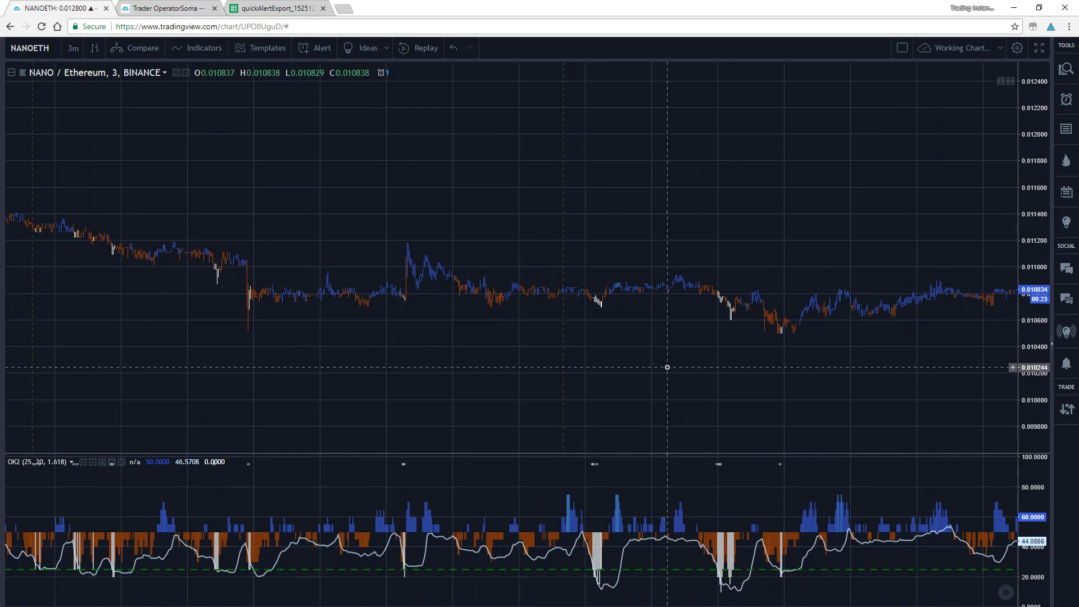
scroll(666, 396, right, 5)
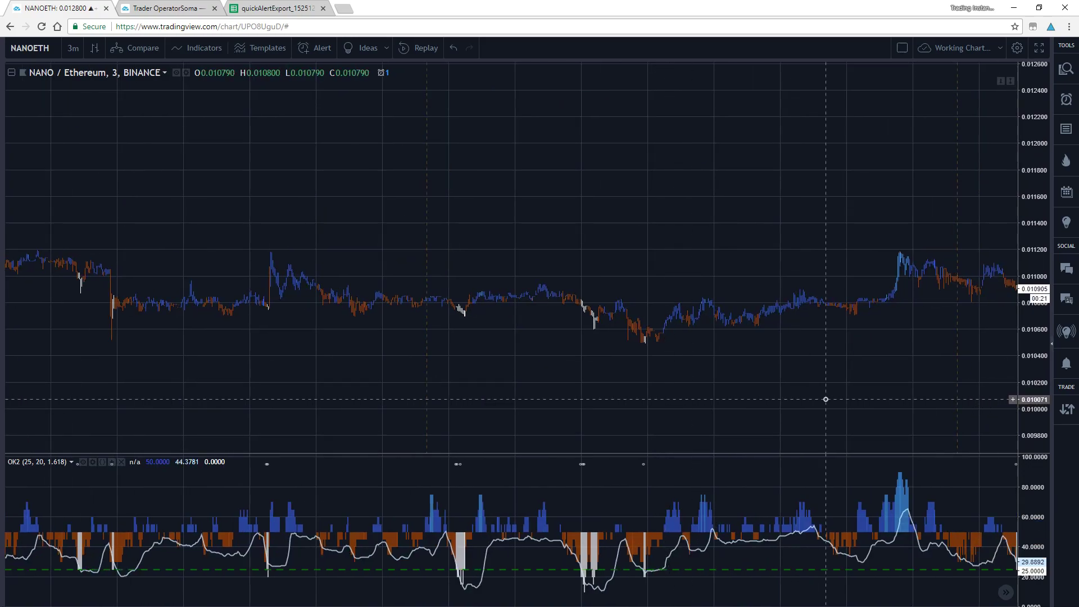
drag(827, 399, 550, 378)
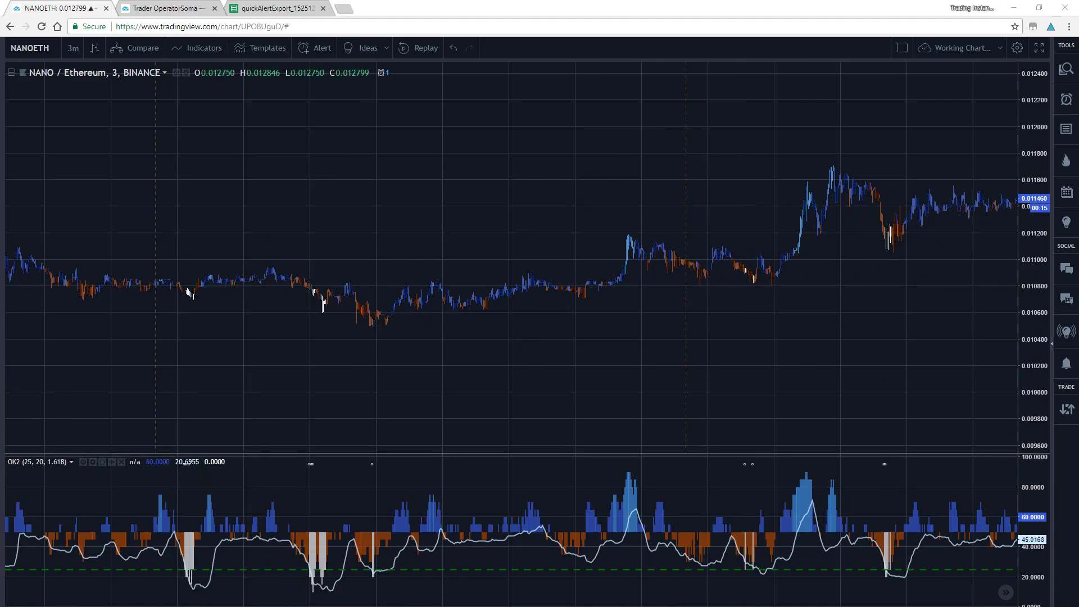
key(alt+Tab)
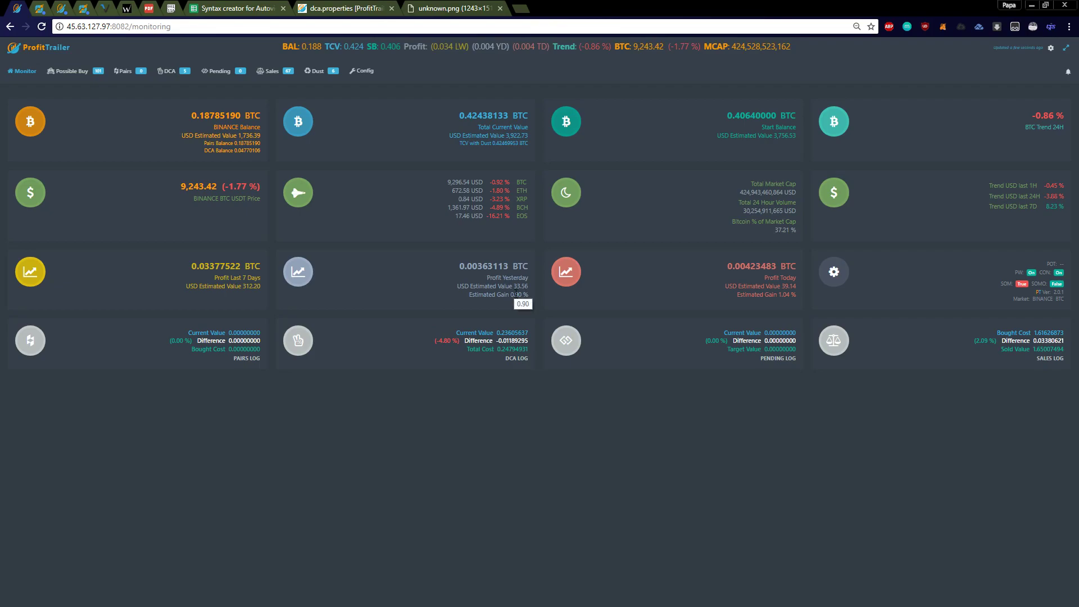
Step: Switch to the BTC bot's PtTracker dashboard on port 3001
click(40, 9)
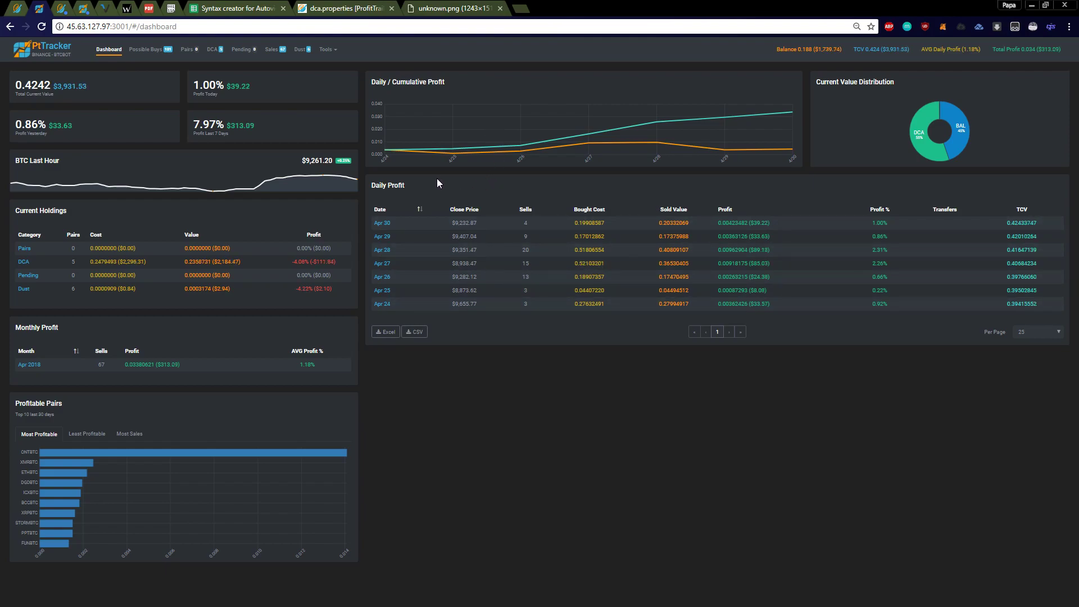
Step: View the Discord image of the Apr 24–29 daily profit table
click(462, 9)
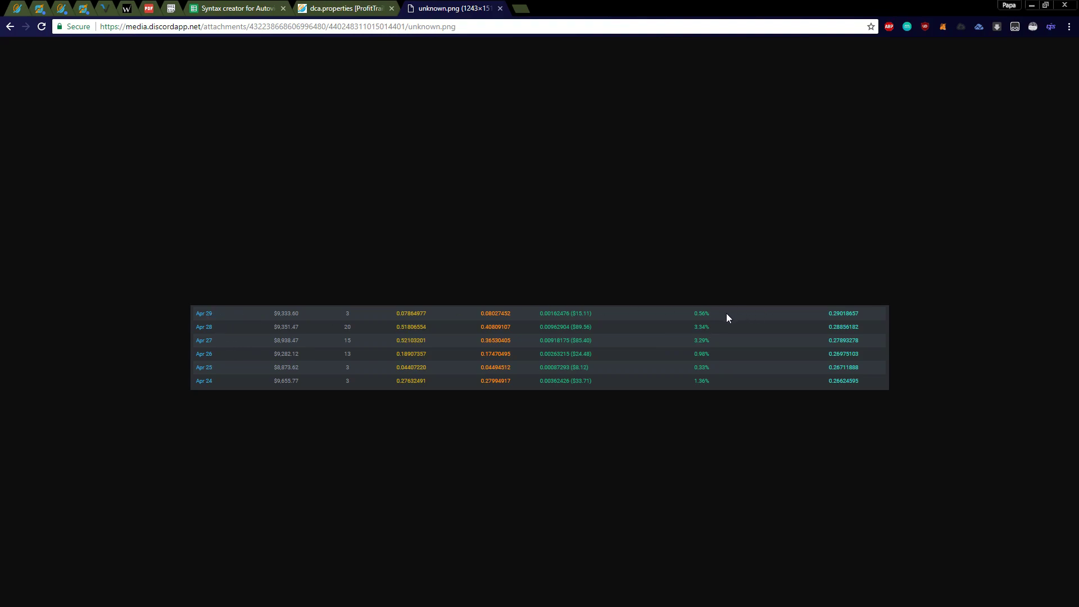
Step: Flip between the BTC bot's PtTracker and ProfitTrailer views, ending on the ETH bot's monitor
click(39, 8)
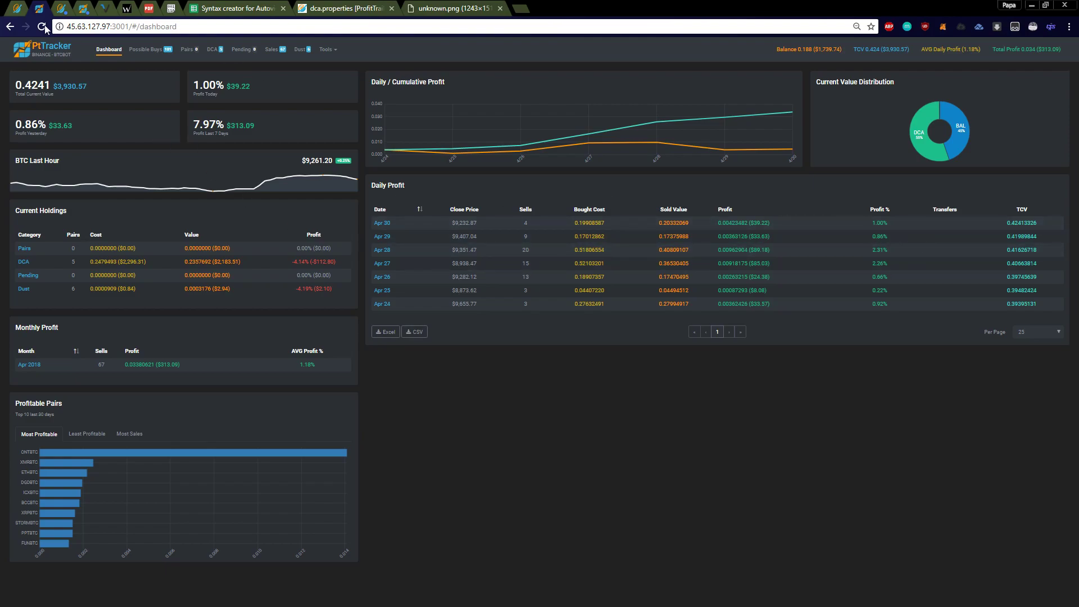
click(17, 9)
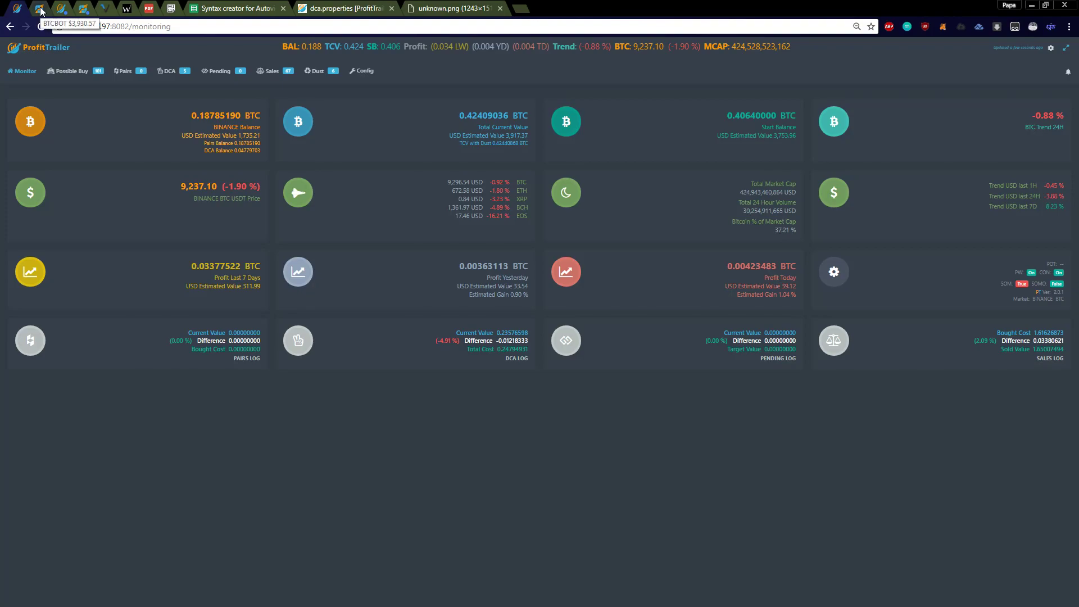
click(41, 9)
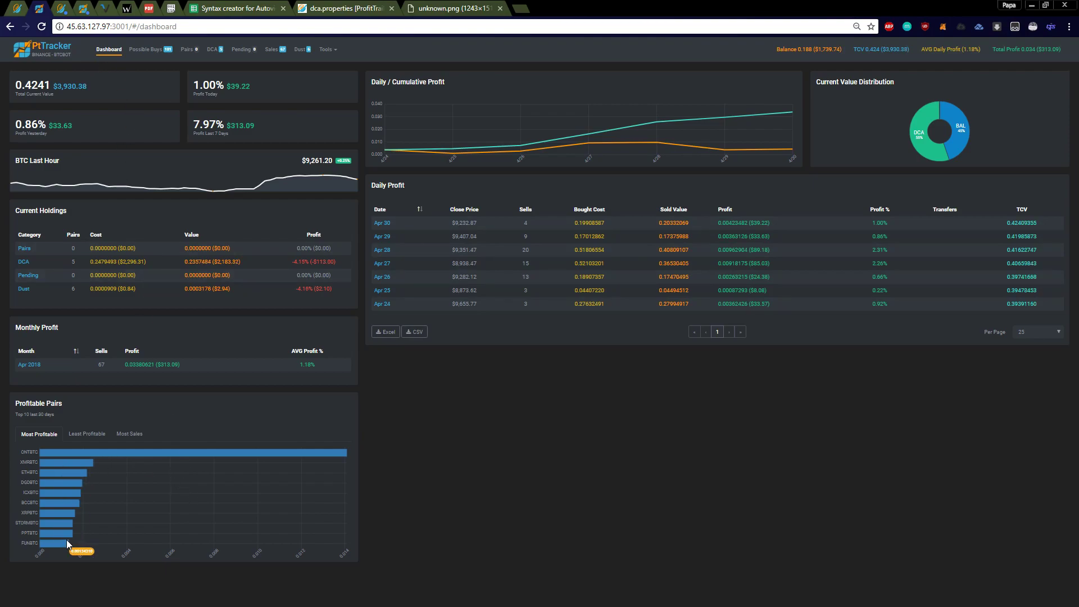
click(64, 10)
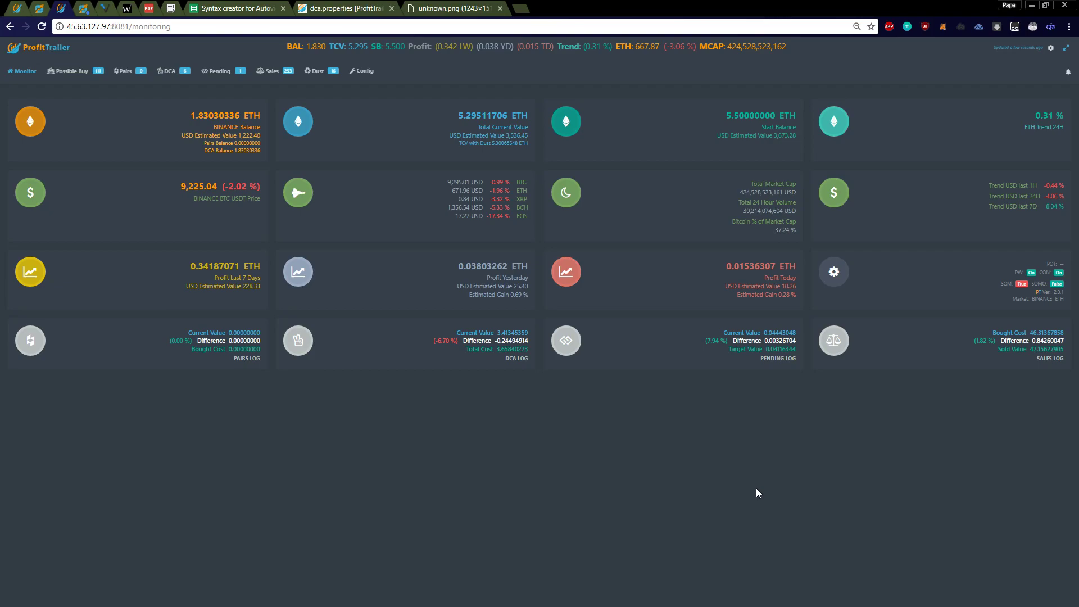
Step: Compare the ETH and BTC bot PtTracker dashboards, ending on the BTC one
click(83, 9)
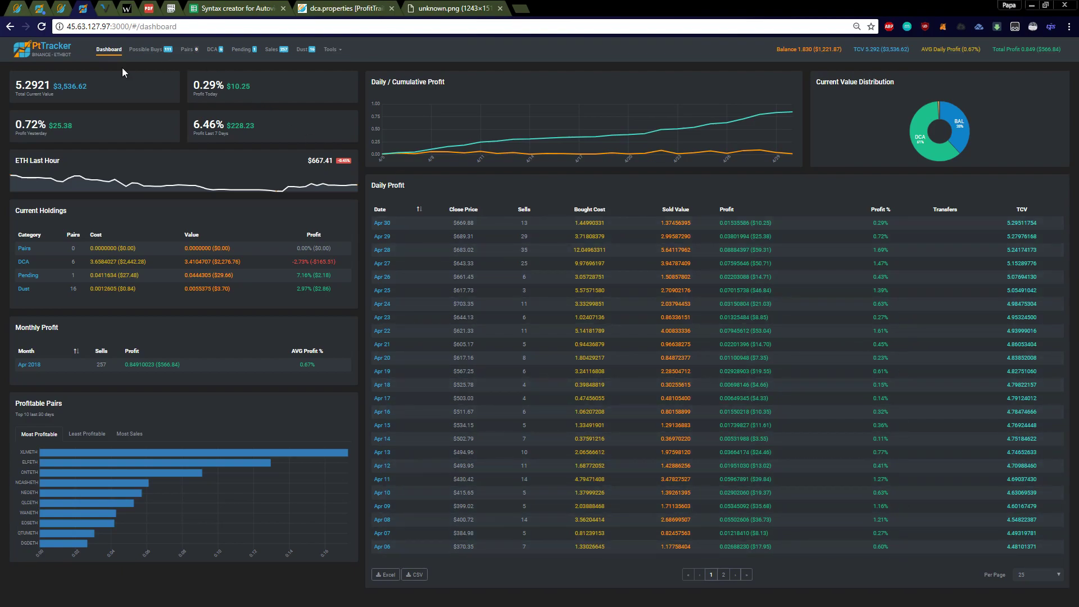
click(39, 8)
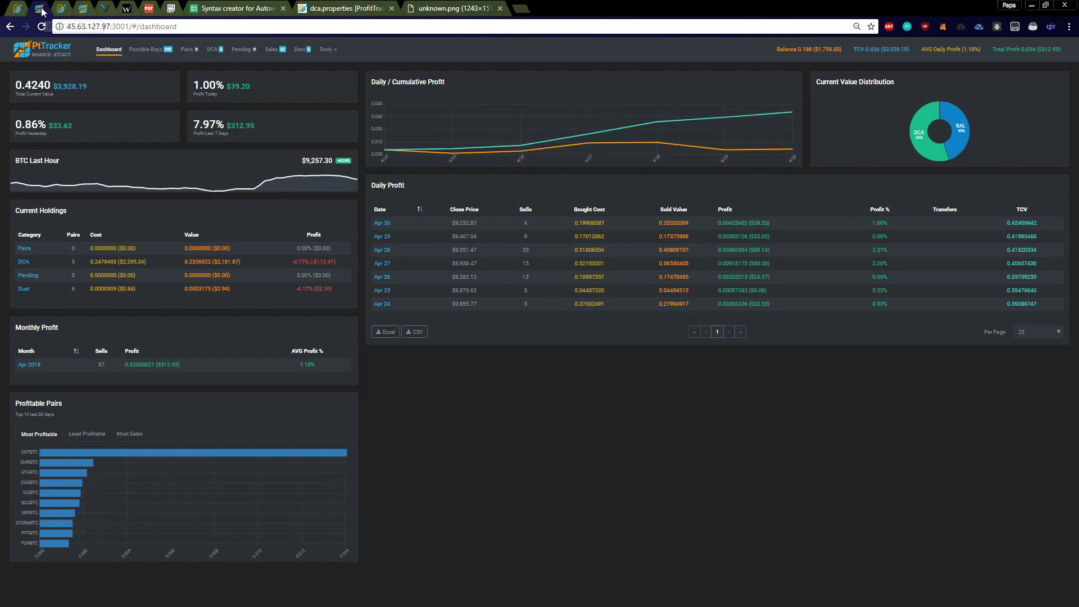
click(85, 8)
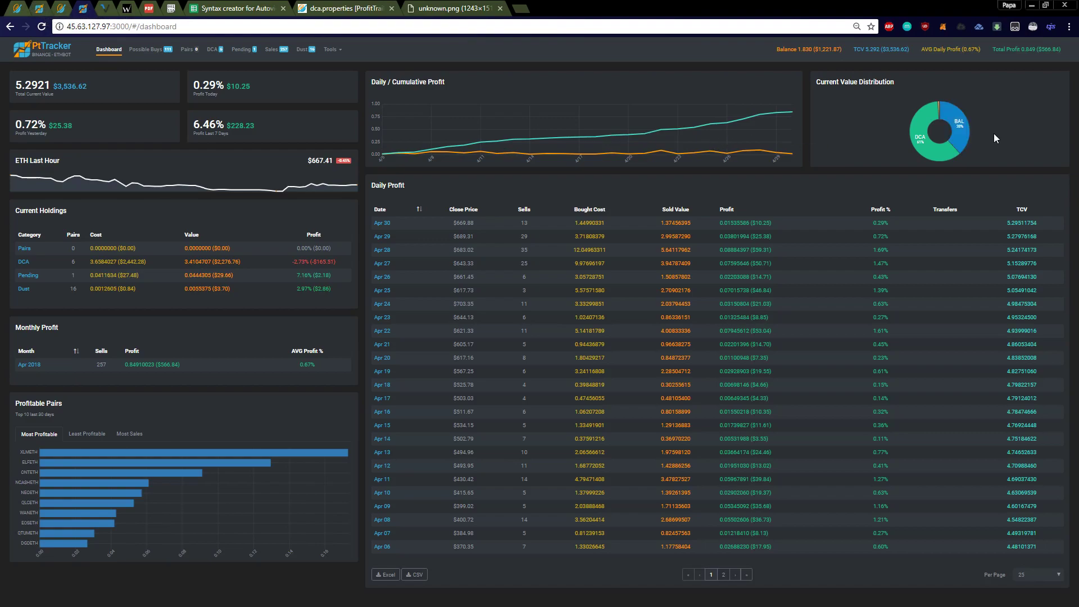
mouse_move(950, 133)
click(39, 8)
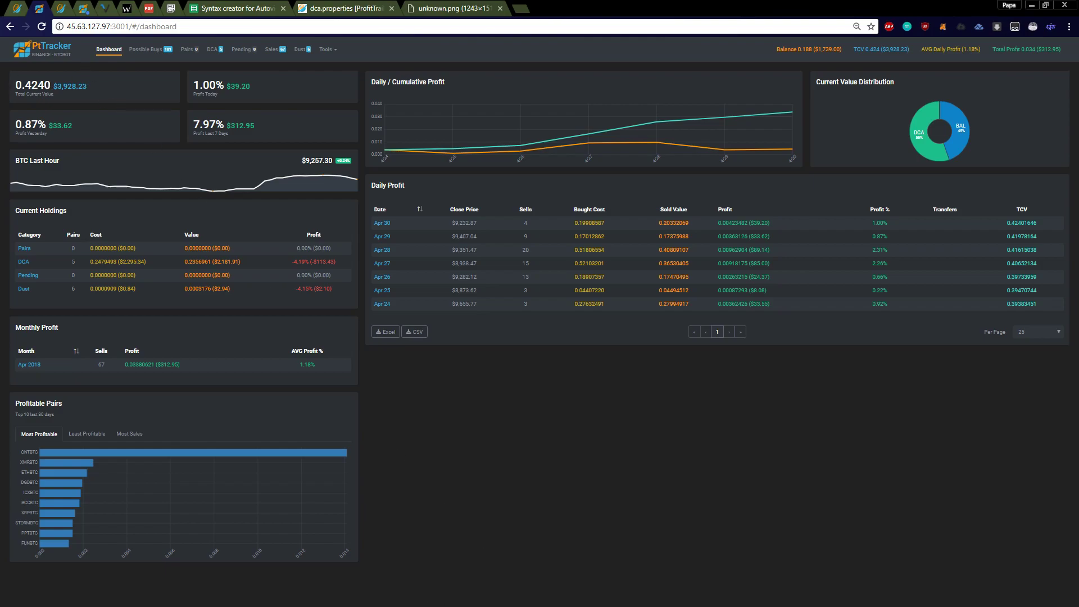
mouse_move(343, 606)
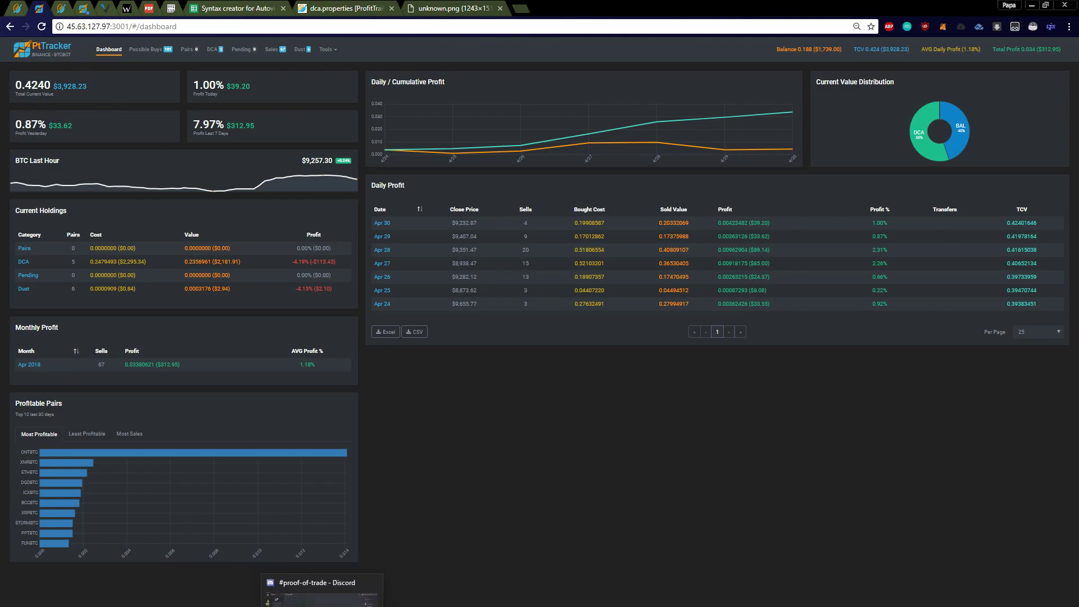
Step: Bring the NANOETH chart forward, pan to the latest bars, and show the alerts list
click(323, 600)
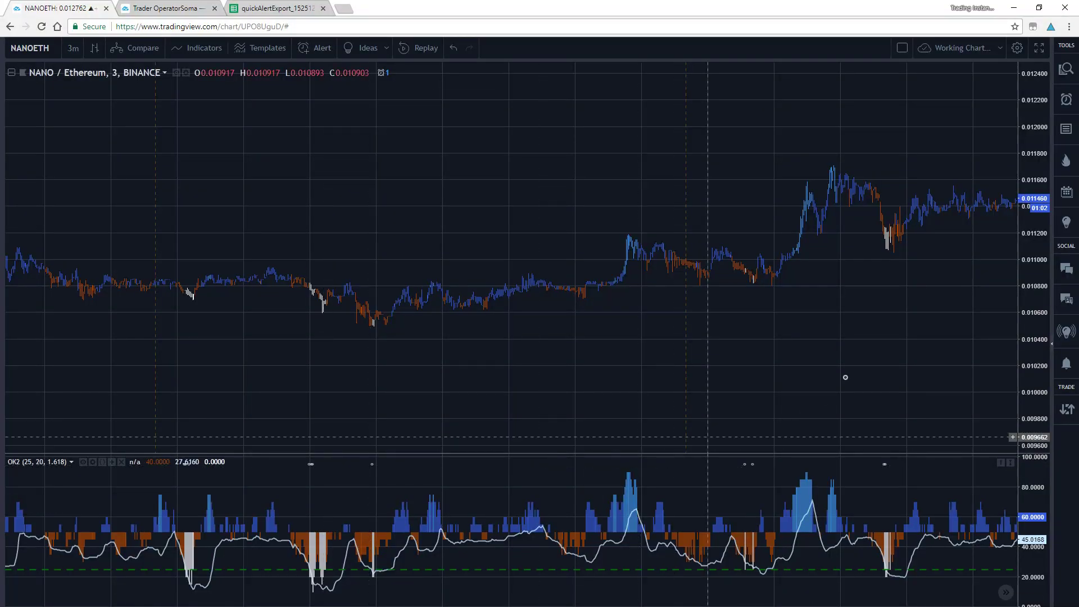
drag(843, 378, 421, 410)
drag(766, 260, 419, 405)
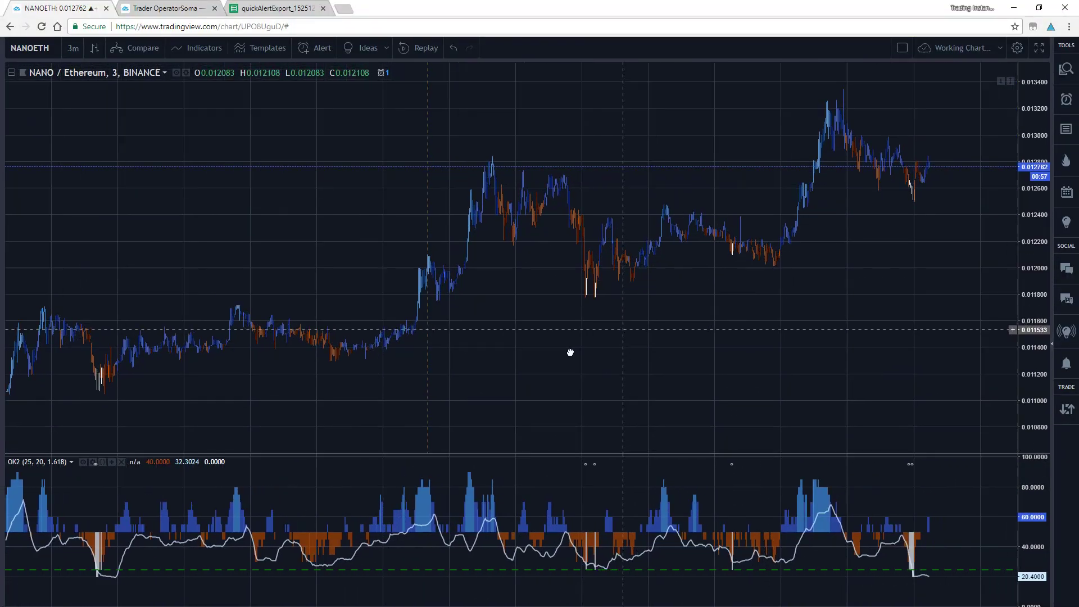
click(1066, 100)
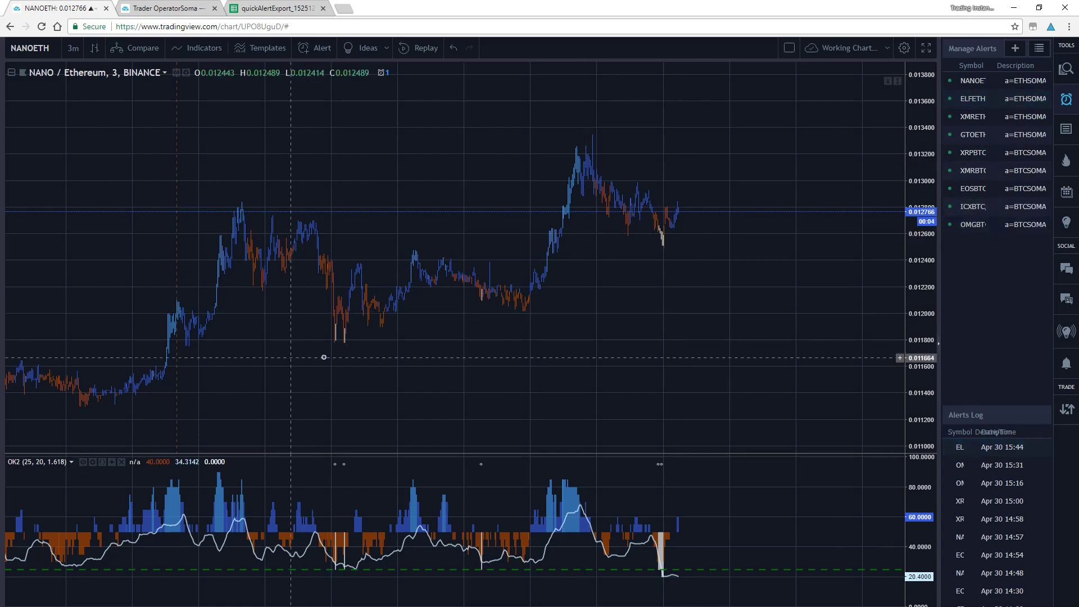
Step: Pan the NANO/ETH chart back through older price history
drag(323, 356, 677, 305)
scroll(562, 304, down, 3)
drag(320, 365, 562, 367)
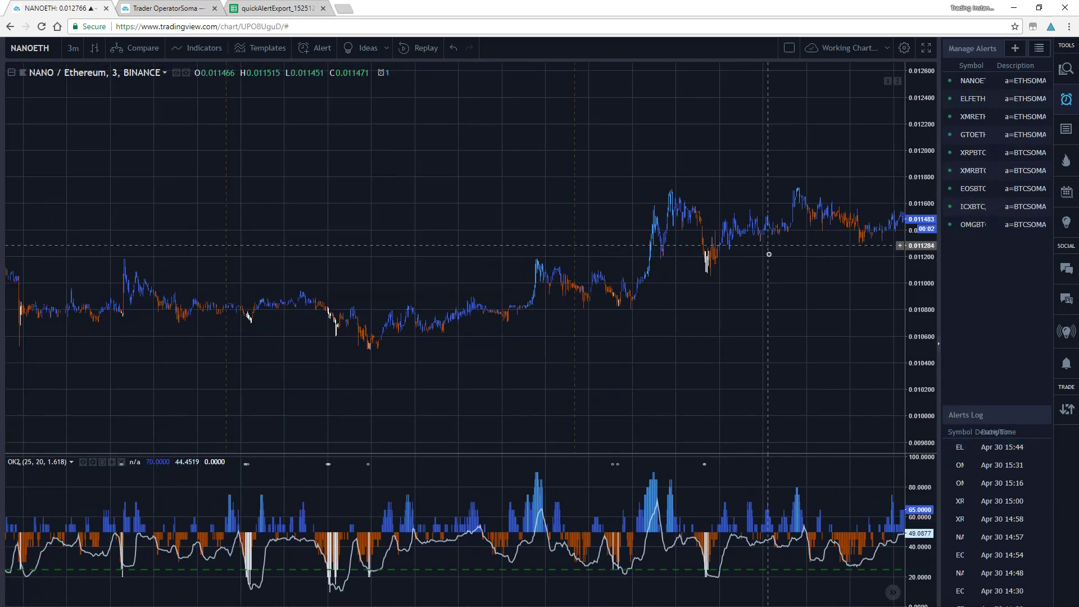
drag(363, 389, 679, 376)
drag(354, 371, 409, 376)
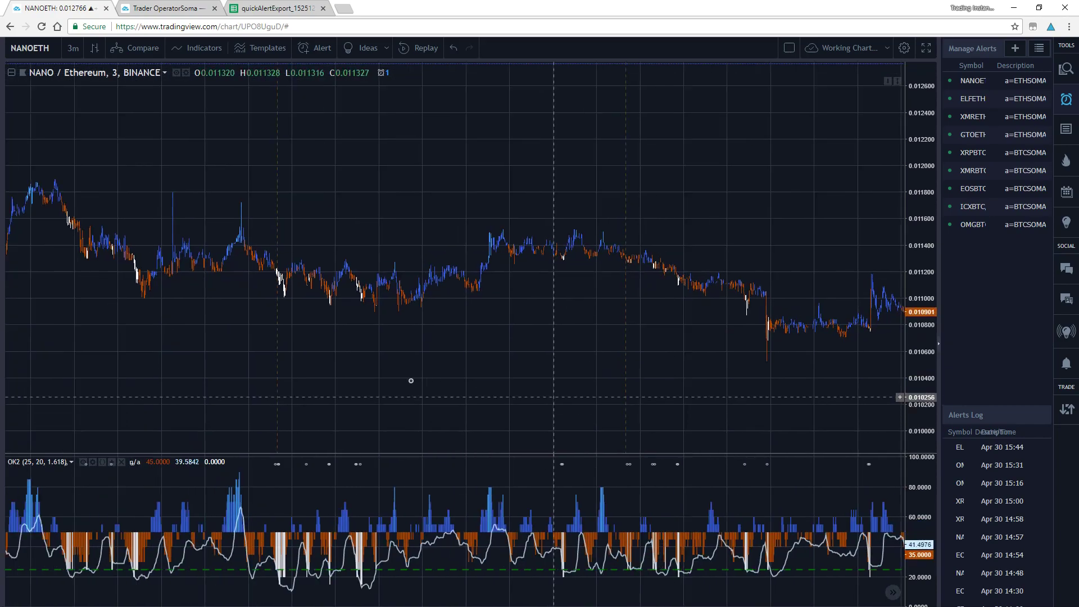
drag(236, 349, 437, 356)
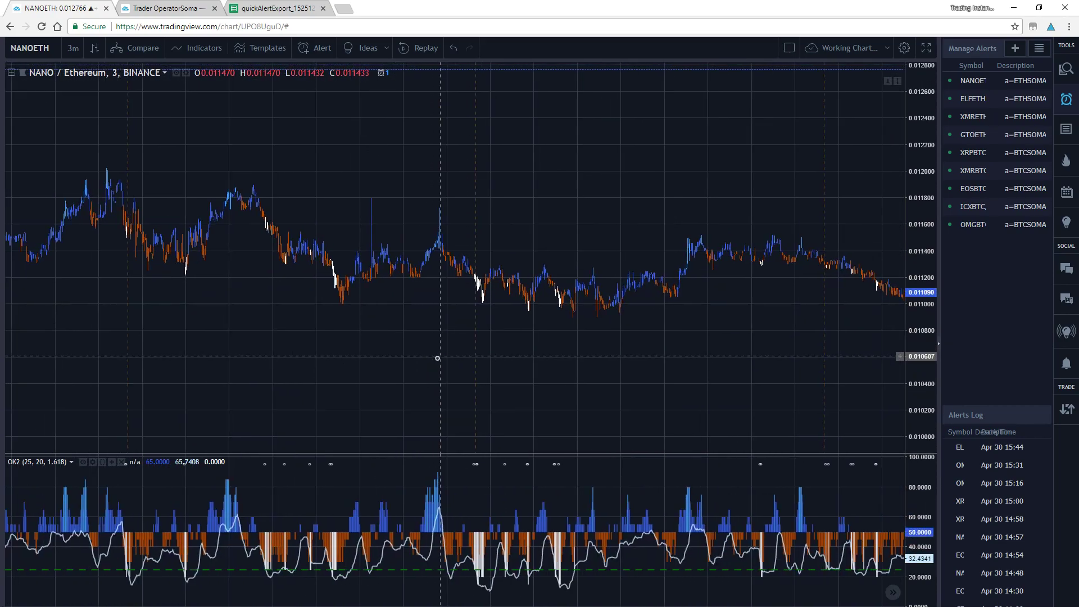
drag(332, 366, 593, 390)
drag(278, 362, 542, 361)
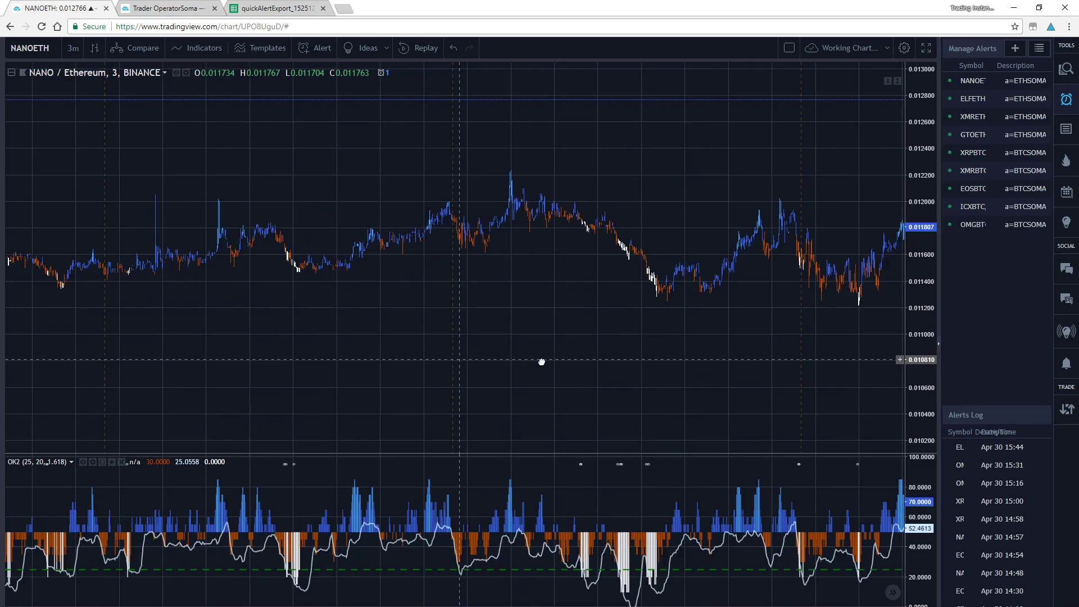
drag(23, 364, 715, 405)
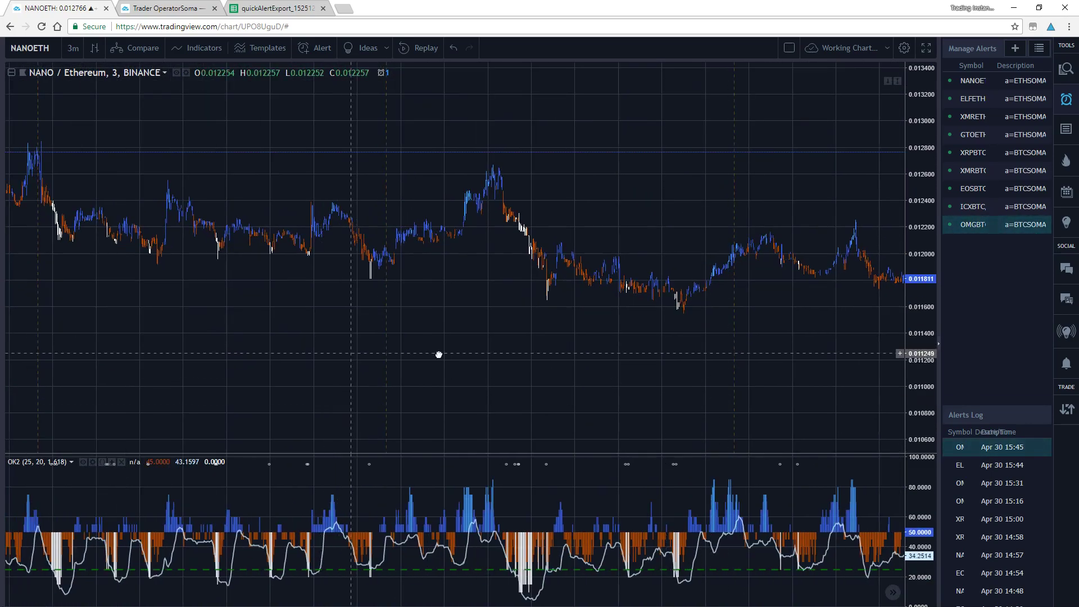
drag(45, 344, 561, 354)
drag(405, 349, 646, 340)
drag(185, 362, 292, 365)
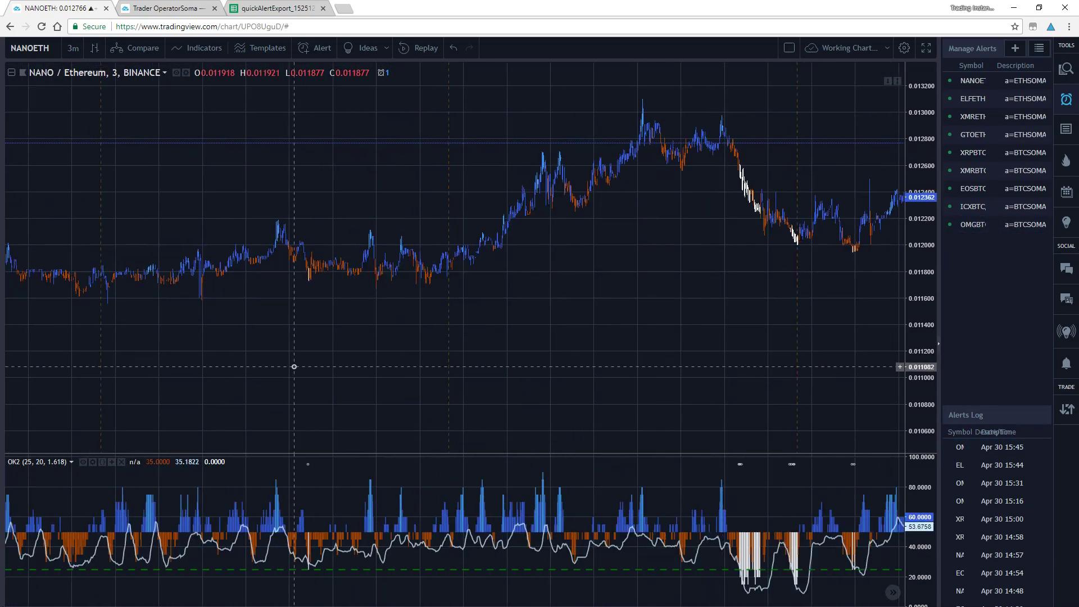
Step: Pan forward again to the newest NANO/ETH bars
drag(497, 366, 241, 400)
drag(494, 315, 410, 306)
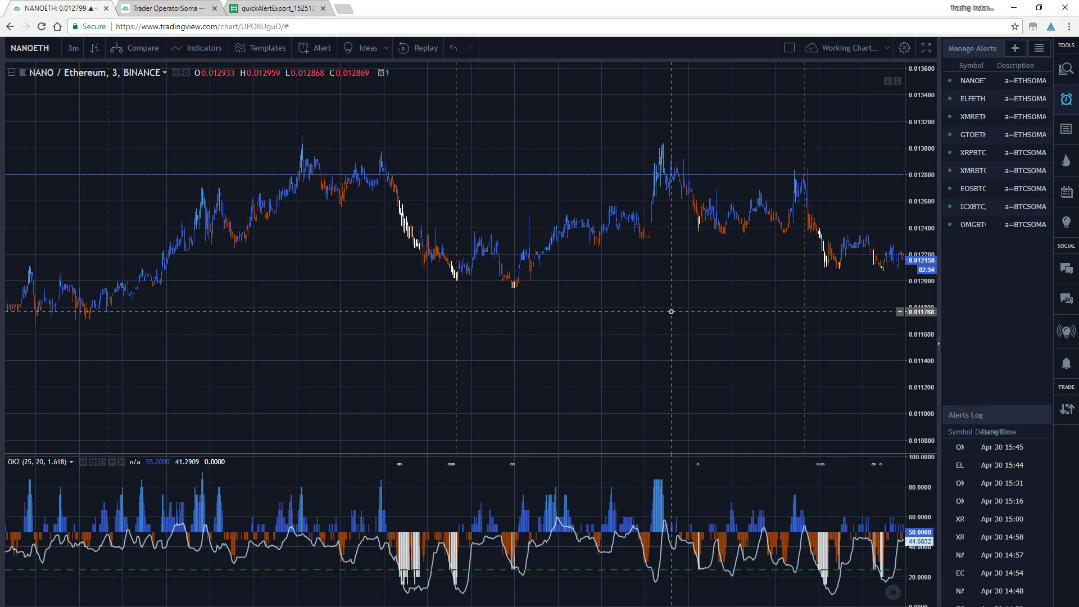
scroll(475, 356, down, 5)
scroll(745, 367, down, 5)
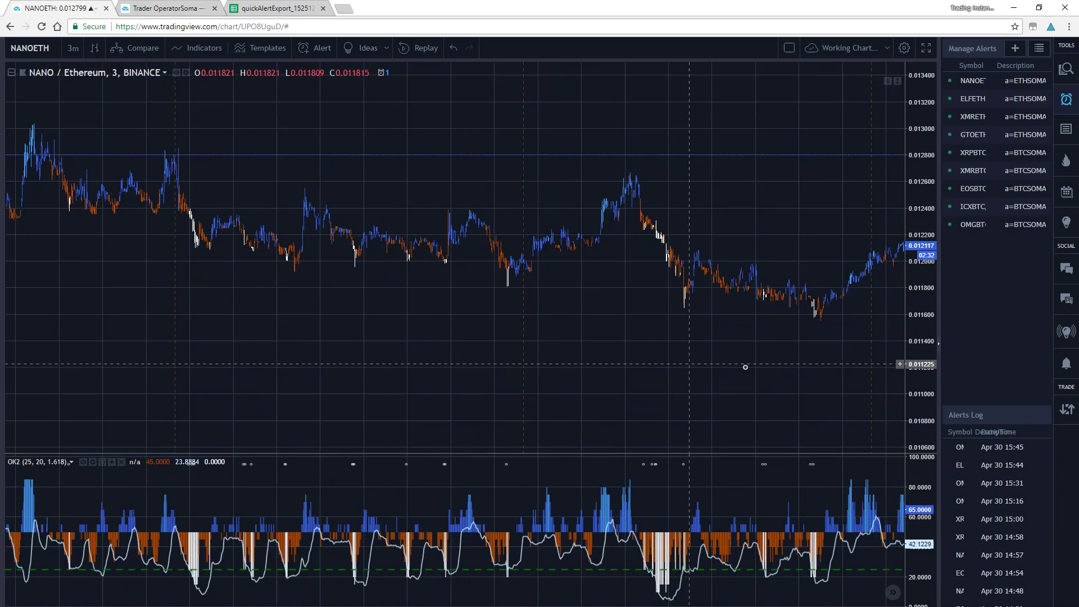
drag(745, 367, 397, 332)
mouse_move(749, 344)
mouse_down()
mouse_move(770, 366)
mouse_move(757, 352)
mouse_up()
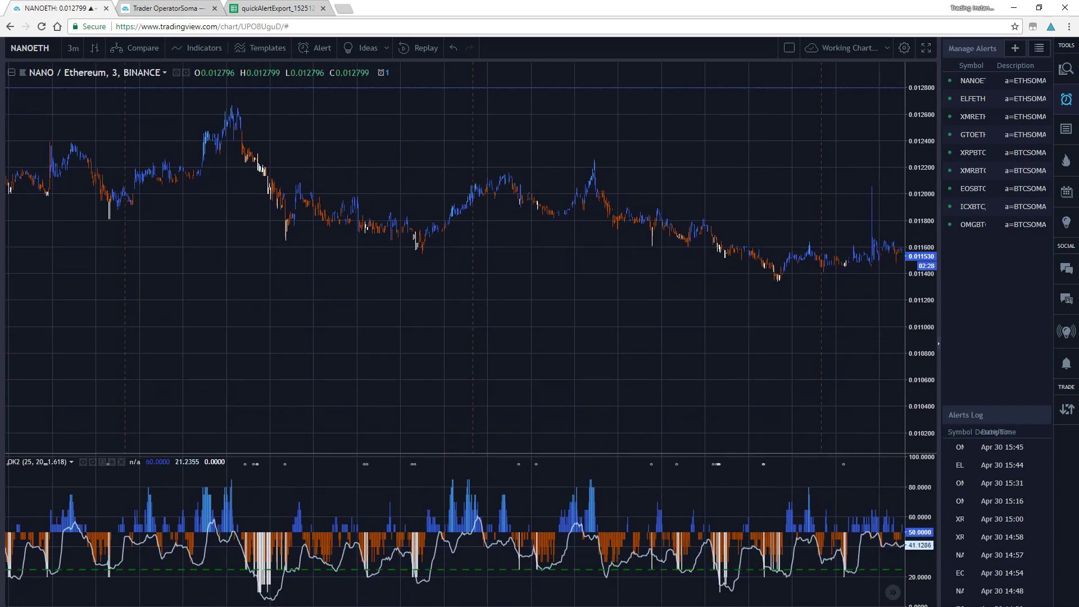
Step: Open the BTC bot's ProfitTrailer sales log and go to page 2
key(alt+Tab)
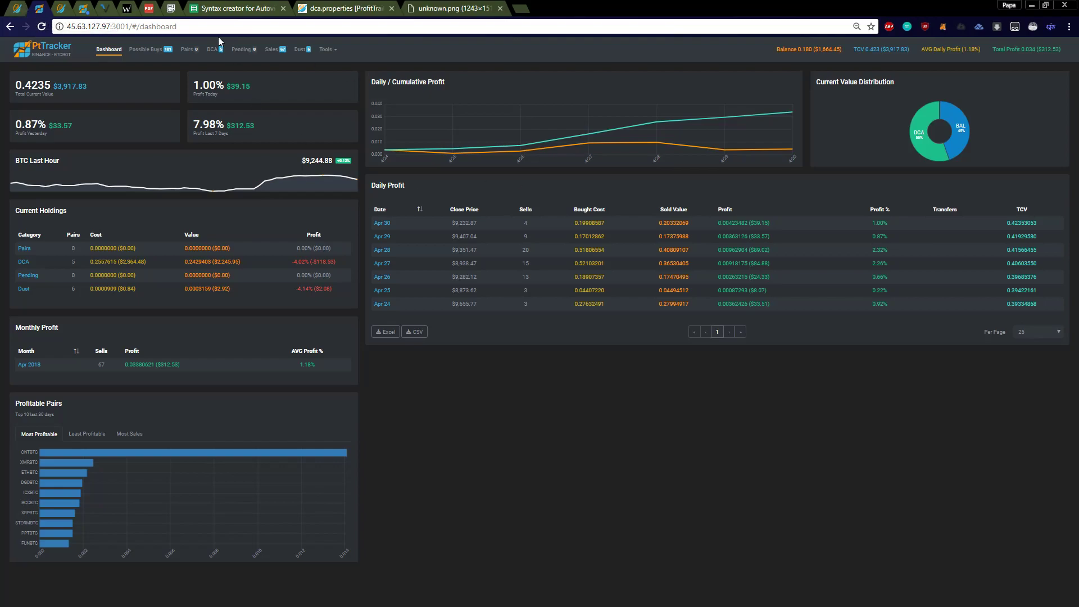
click(12, 11)
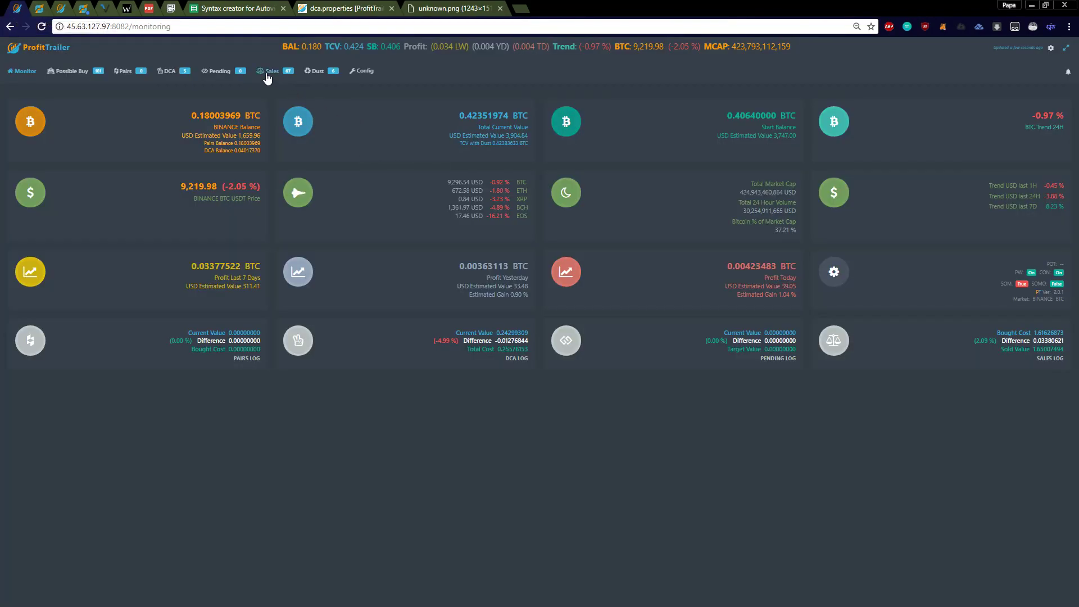
click(267, 72)
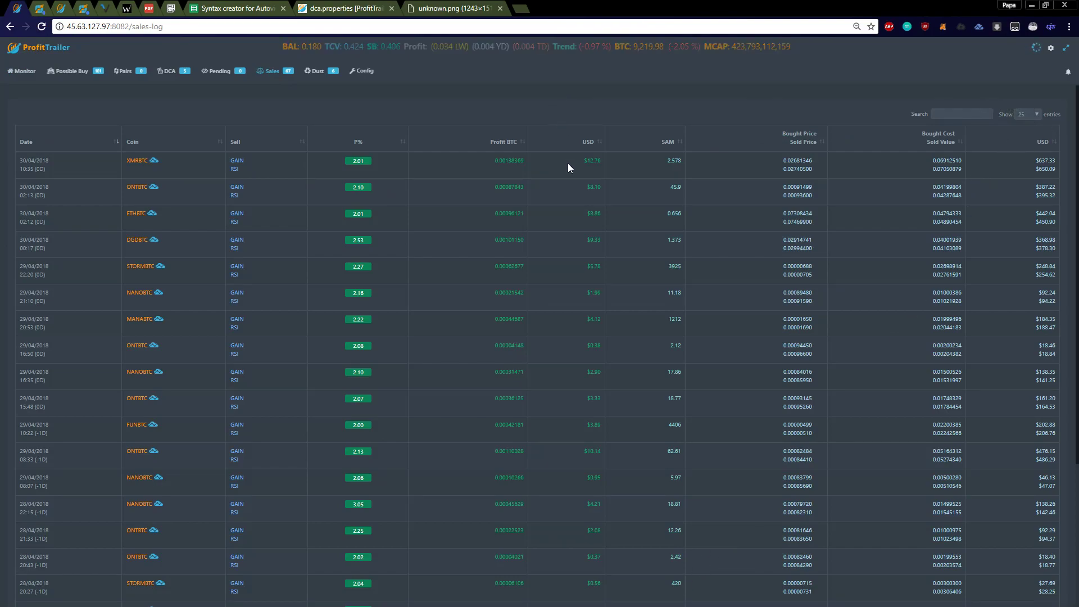
scroll(568, 166, down, 5)
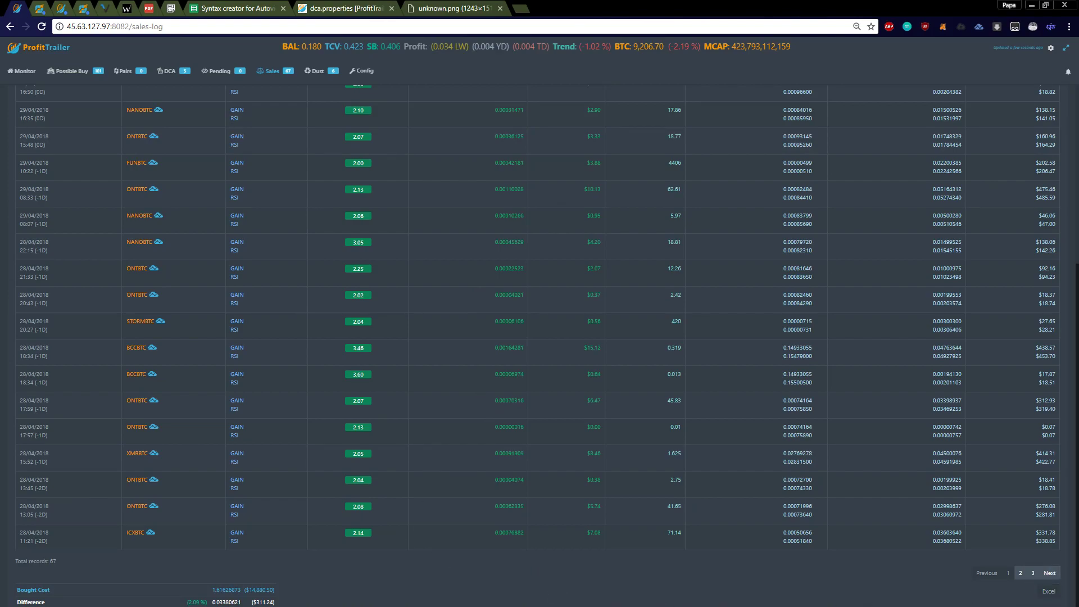
click(1020, 573)
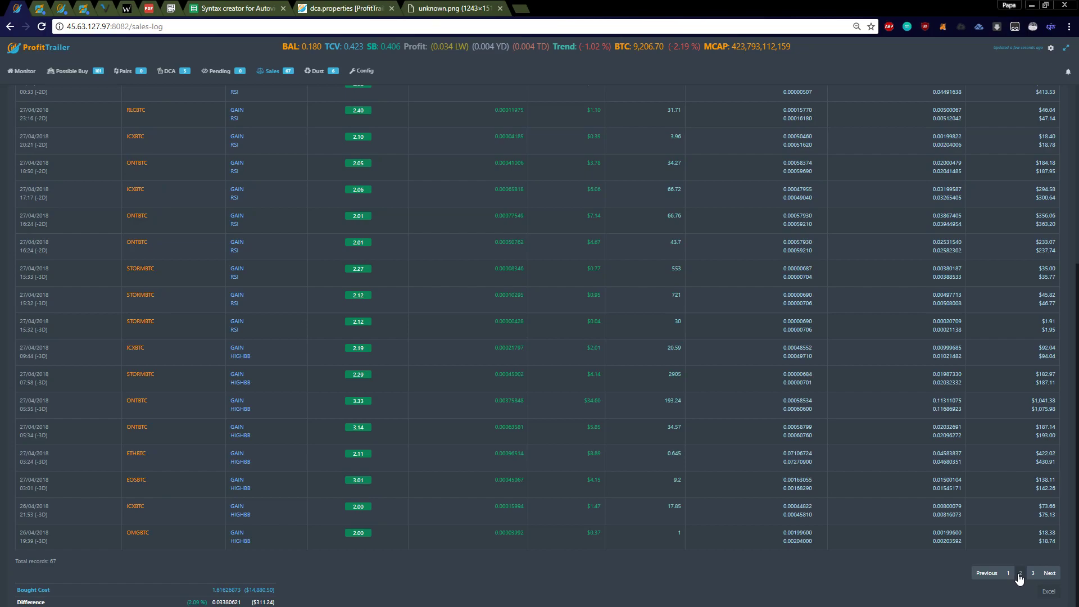
Step: Scroll through the page-2 BTC sales, then switch to the ETH bot's ProfitTrailer on port 8081
scroll(1019, 576, up, 5)
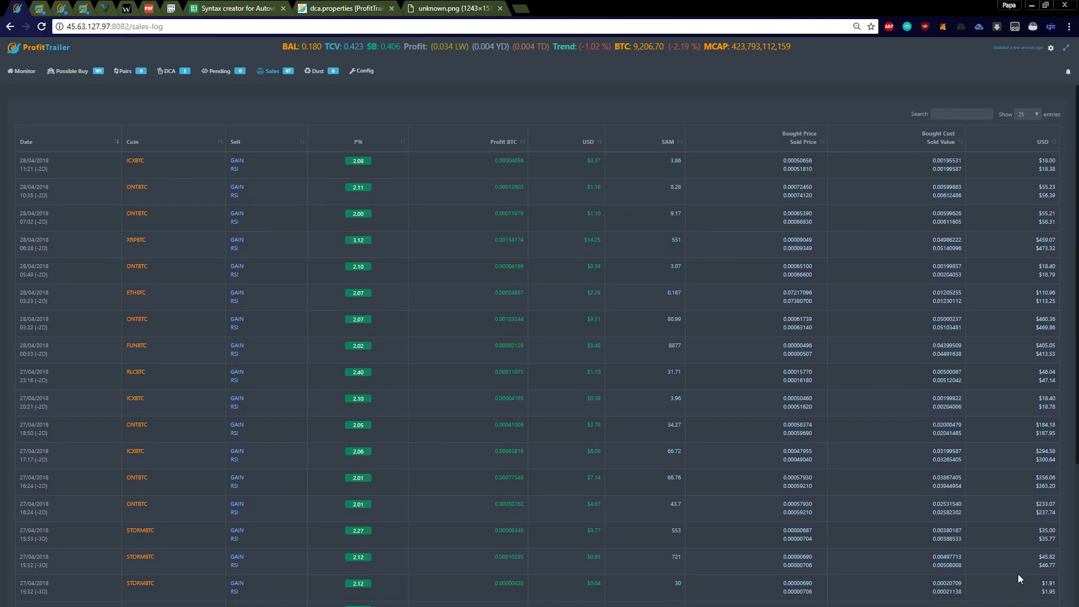
scroll(1018, 578, down, 5)
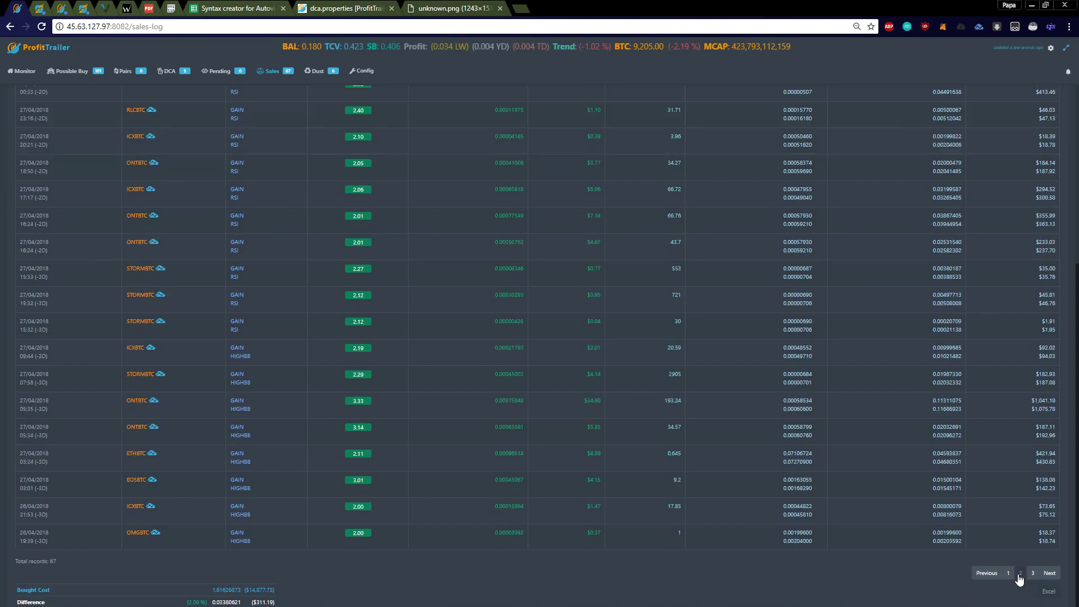
scroll(368, 394, up, 5)
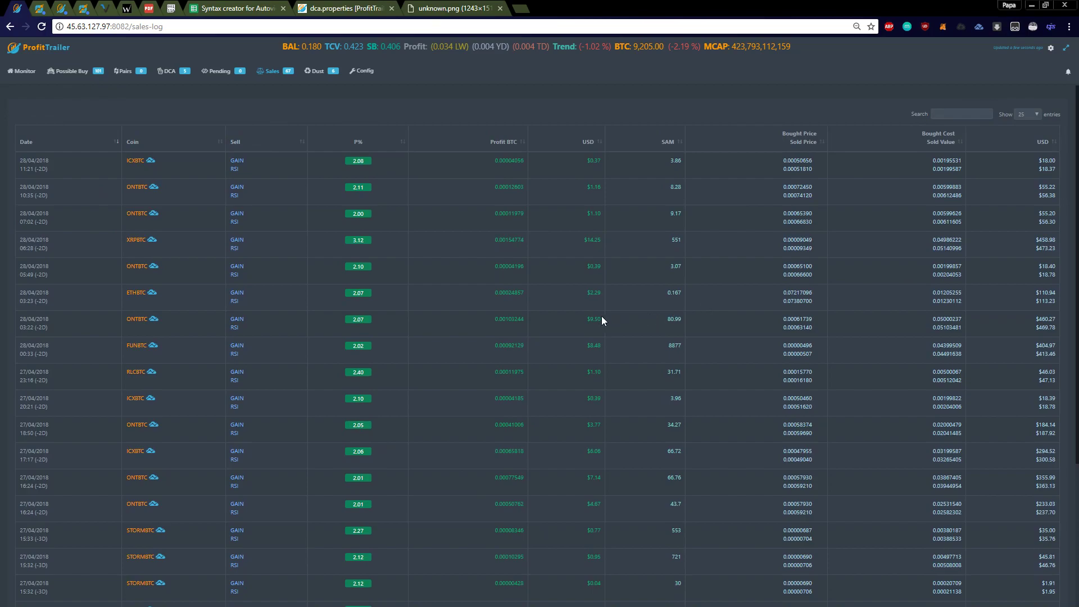
scroll(607, 460, down, 2)
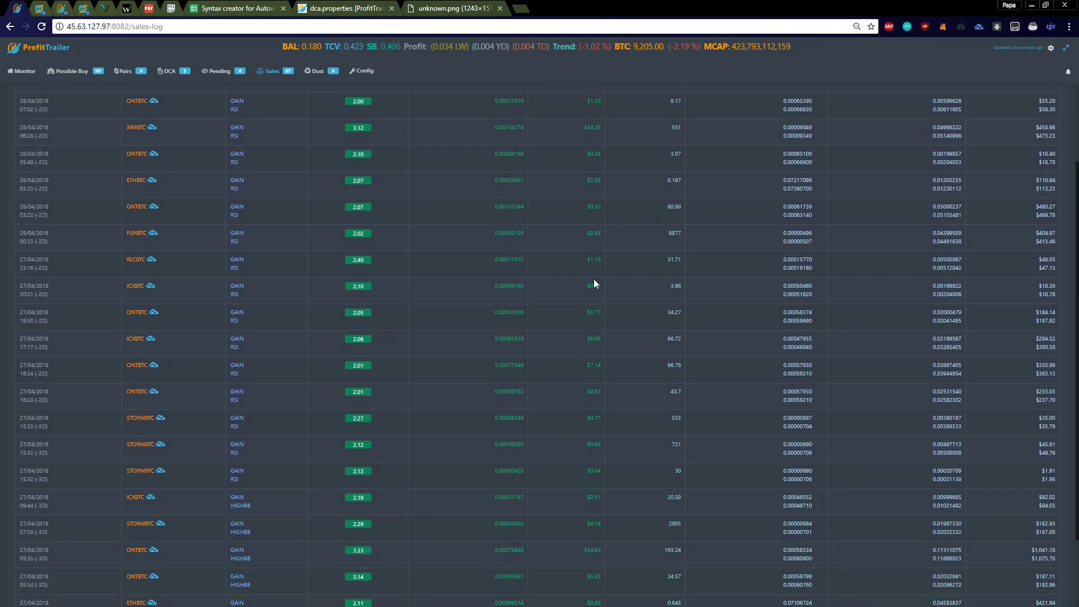
scroll(596, 258, down, 10)
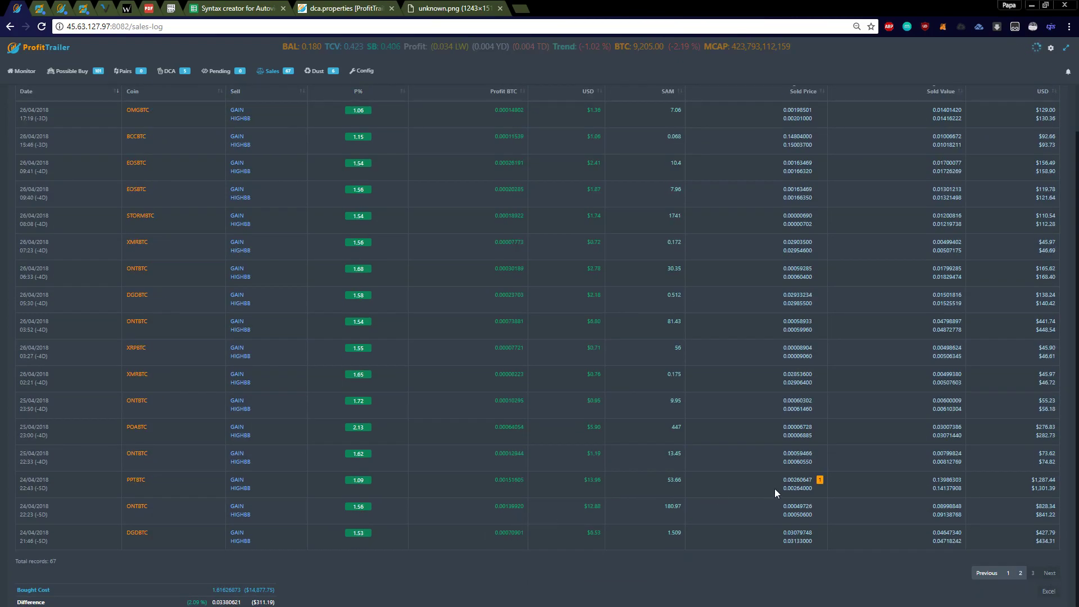
scroll(832, 483, up, 1)
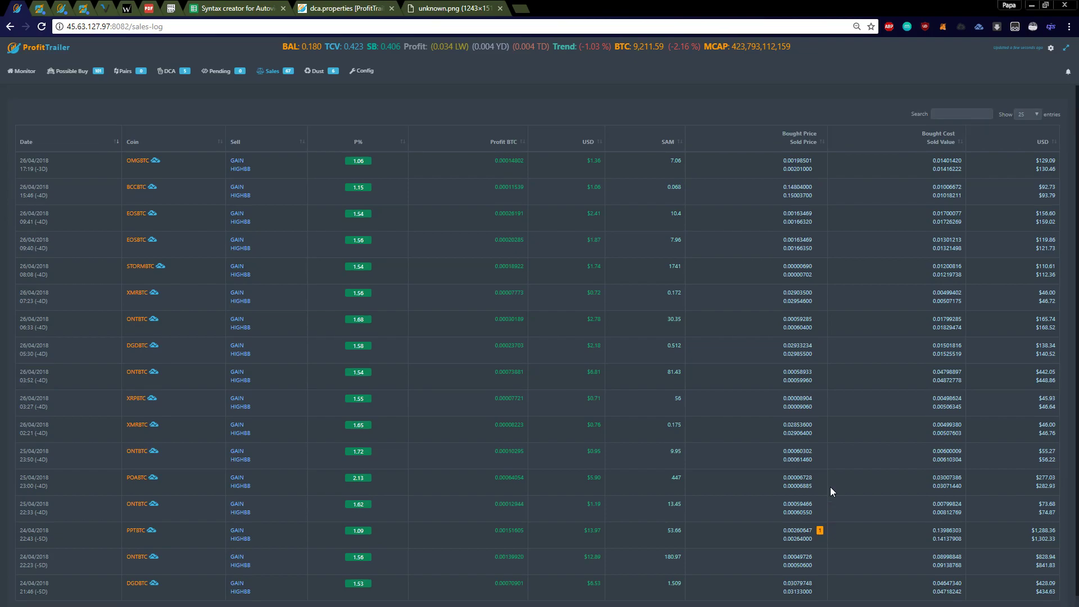
scroll(830, 489, down, 1)
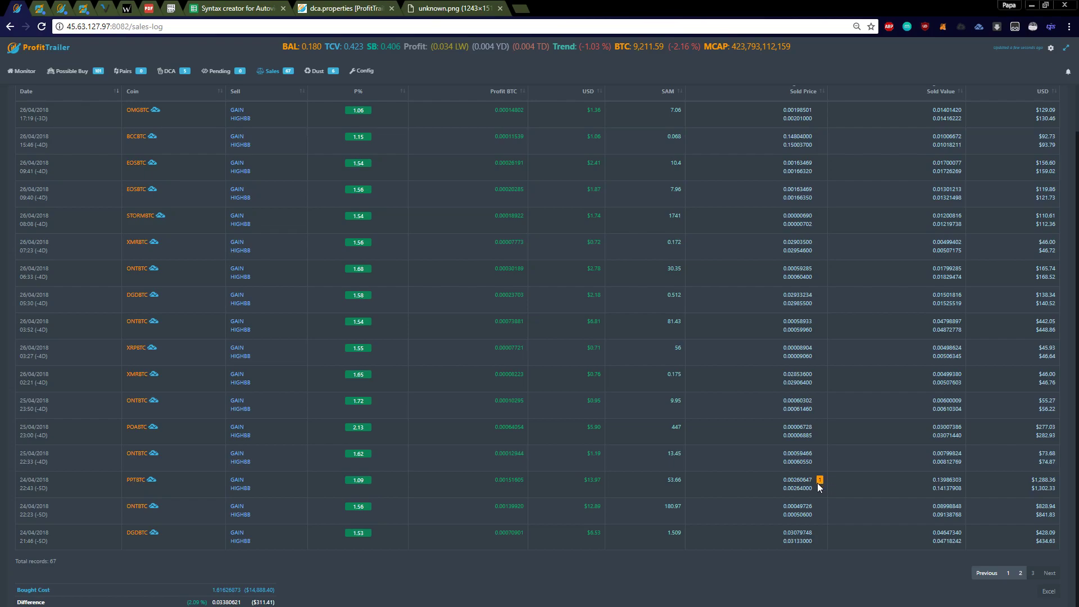
scroll(551, 419, up, 1)
click(61, 8)
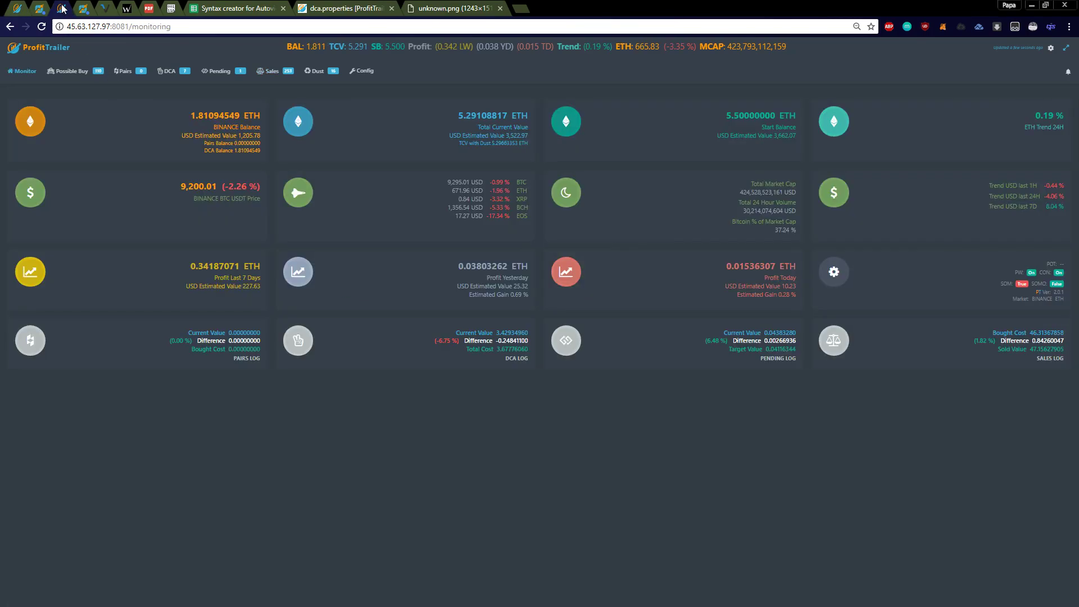
click(284, 77)
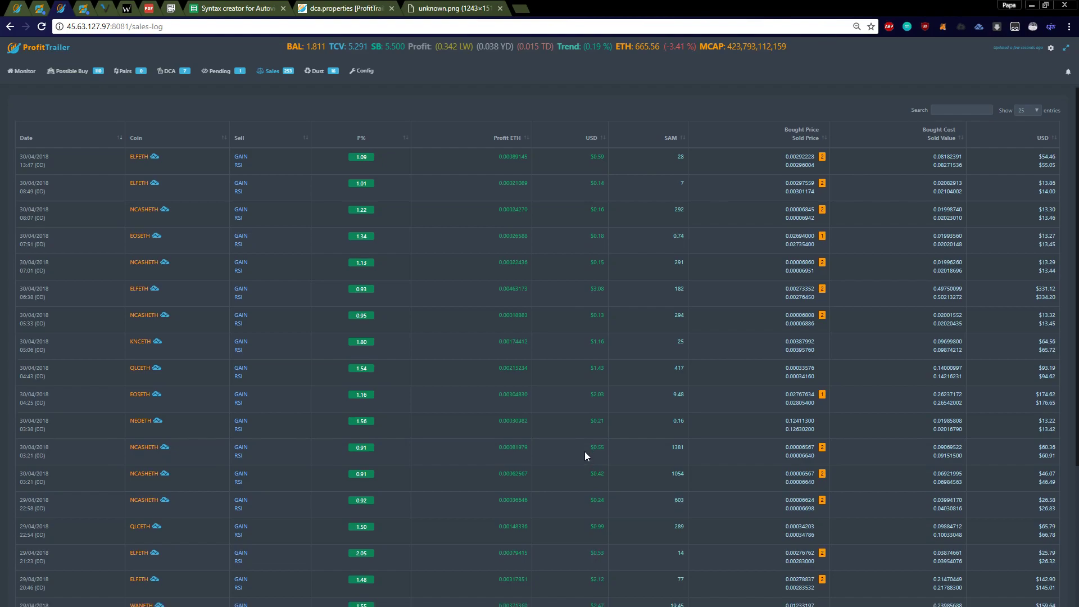
scroll(584, 451, down, 3)
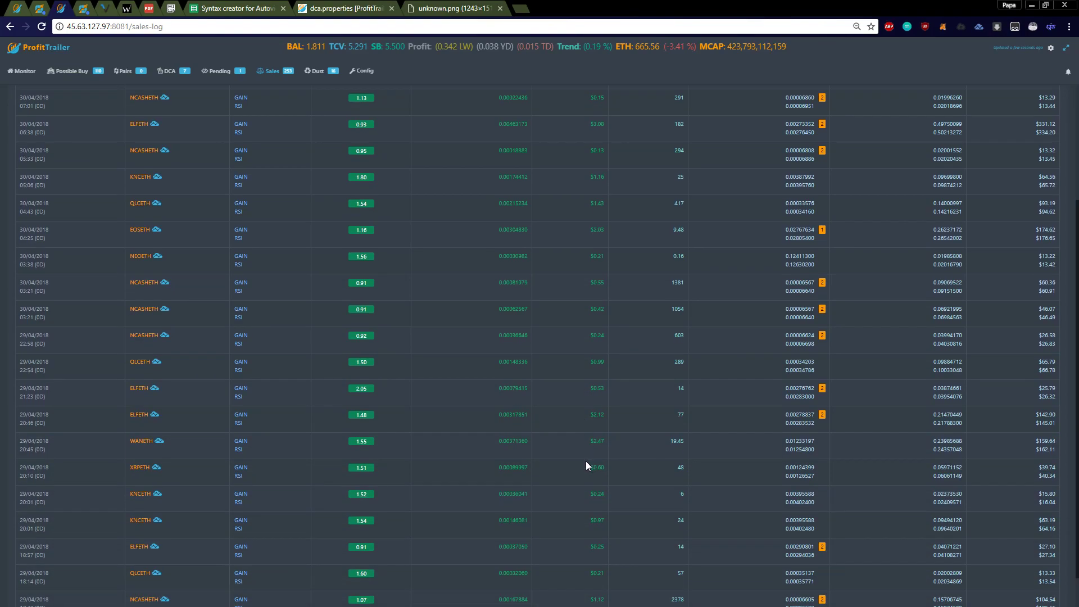
scroll(587, 462, down, 1)
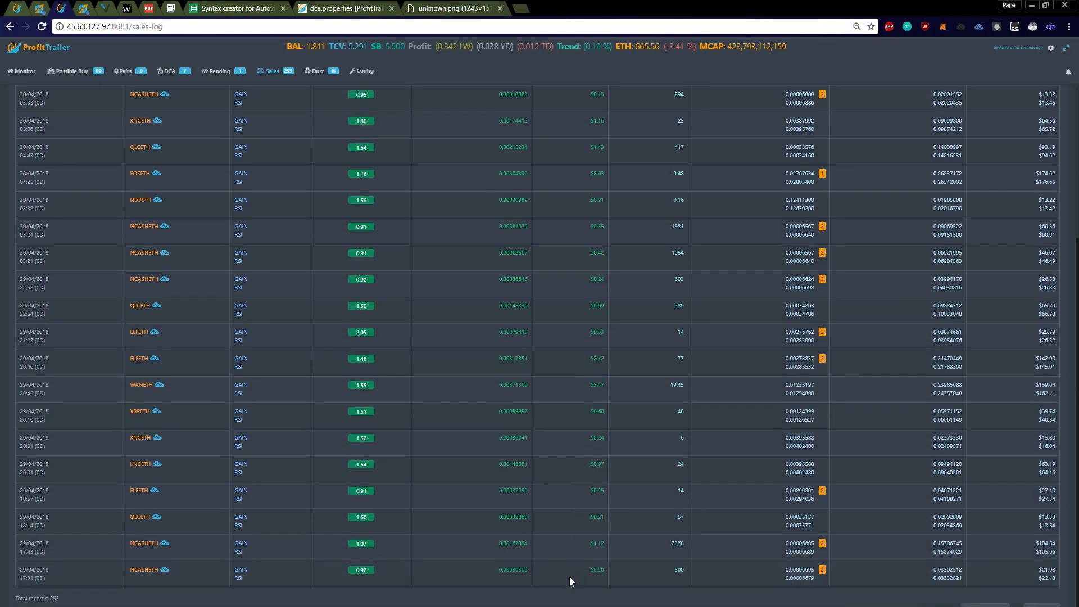
scroll(674, 494, up, 4)
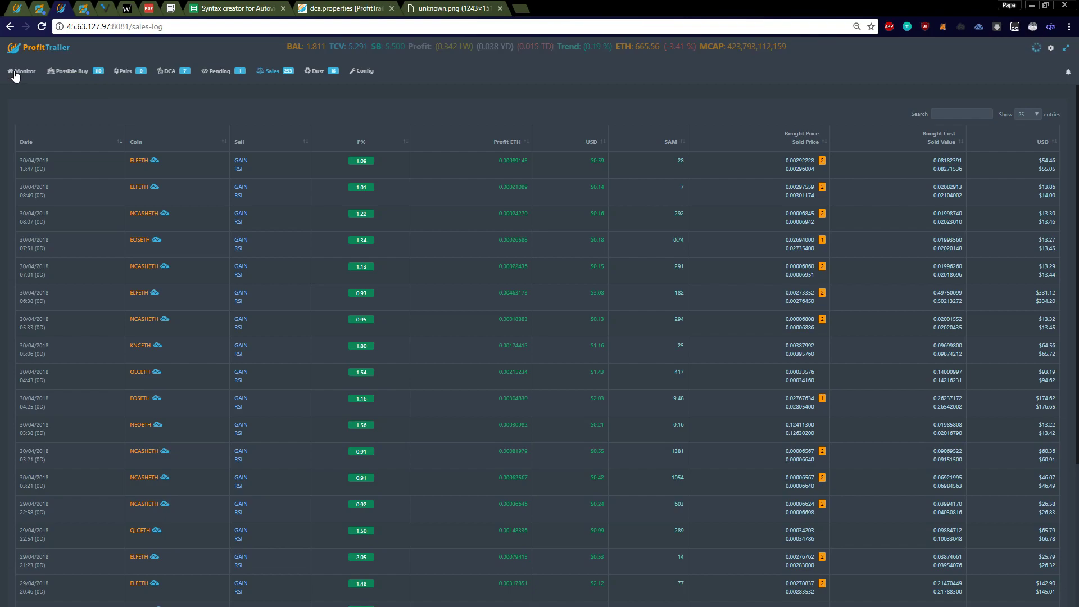
click(17, 8)
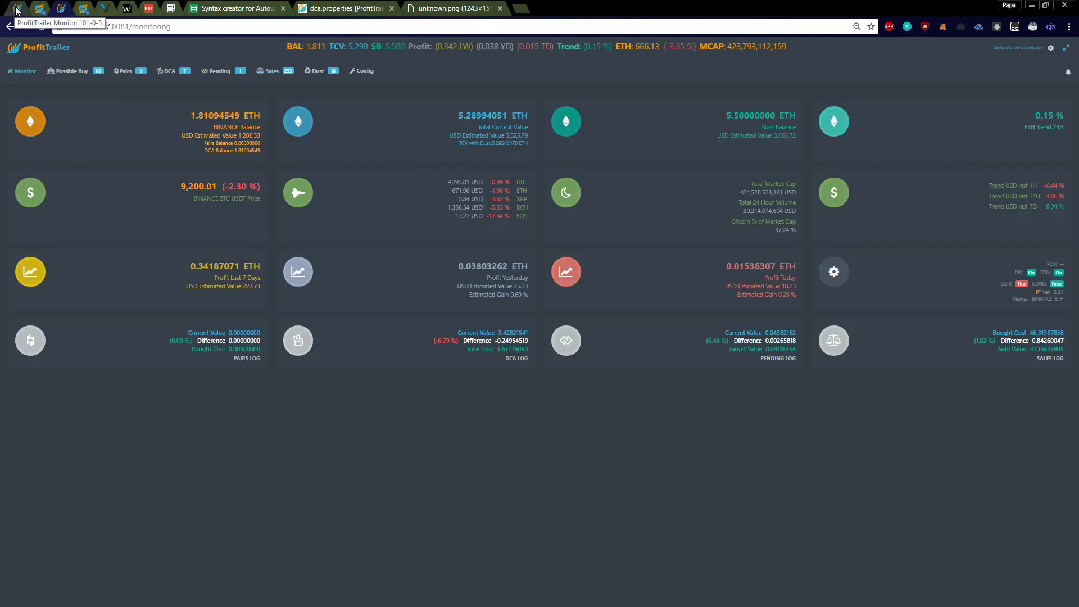
Step: Show the BTC bot's ProfitTrailer monitoring dashboard on port 8082, with 0.18003969 BTC balance
click(11, 26)
click(25, 77)
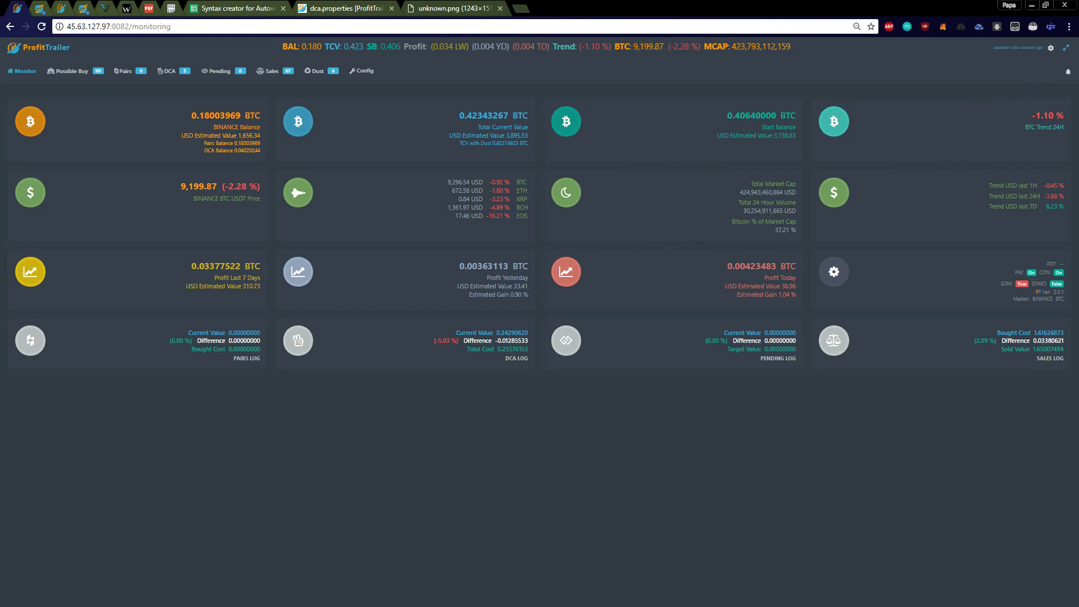
Step: Bring the NANOETH 3-minute chart forward and pan it to an earlier stretch of bars
mouse_move(344, 597)
click(301, 587)
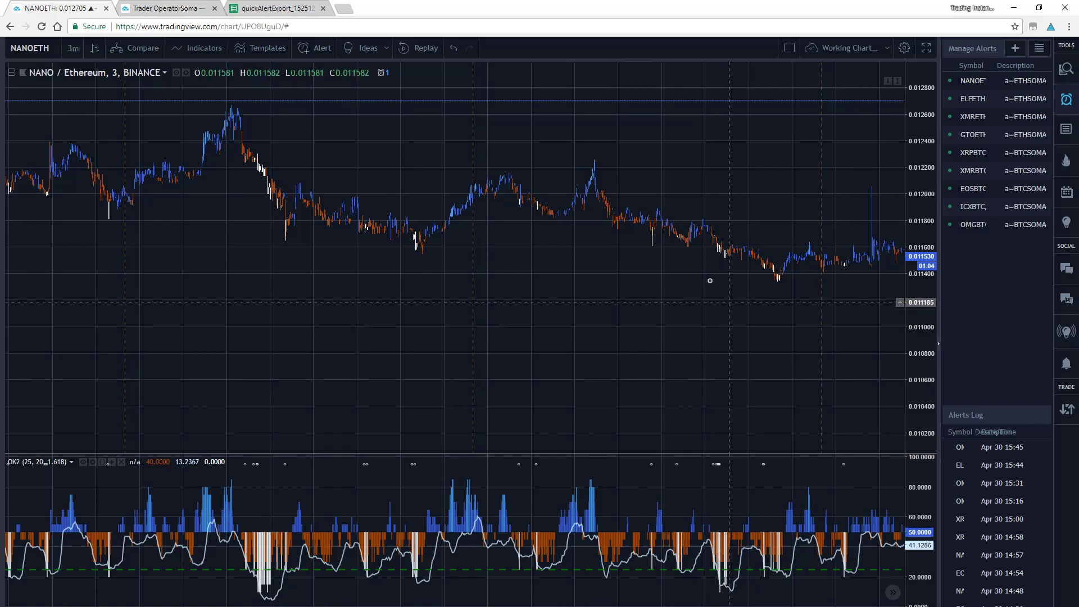
drag(765, 286, 362, 360)
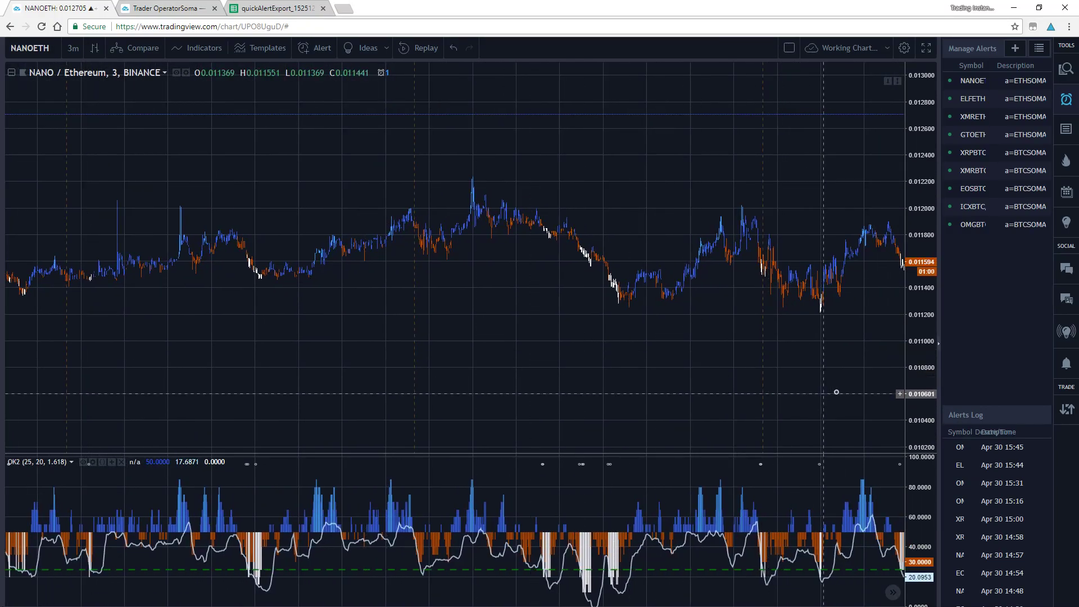